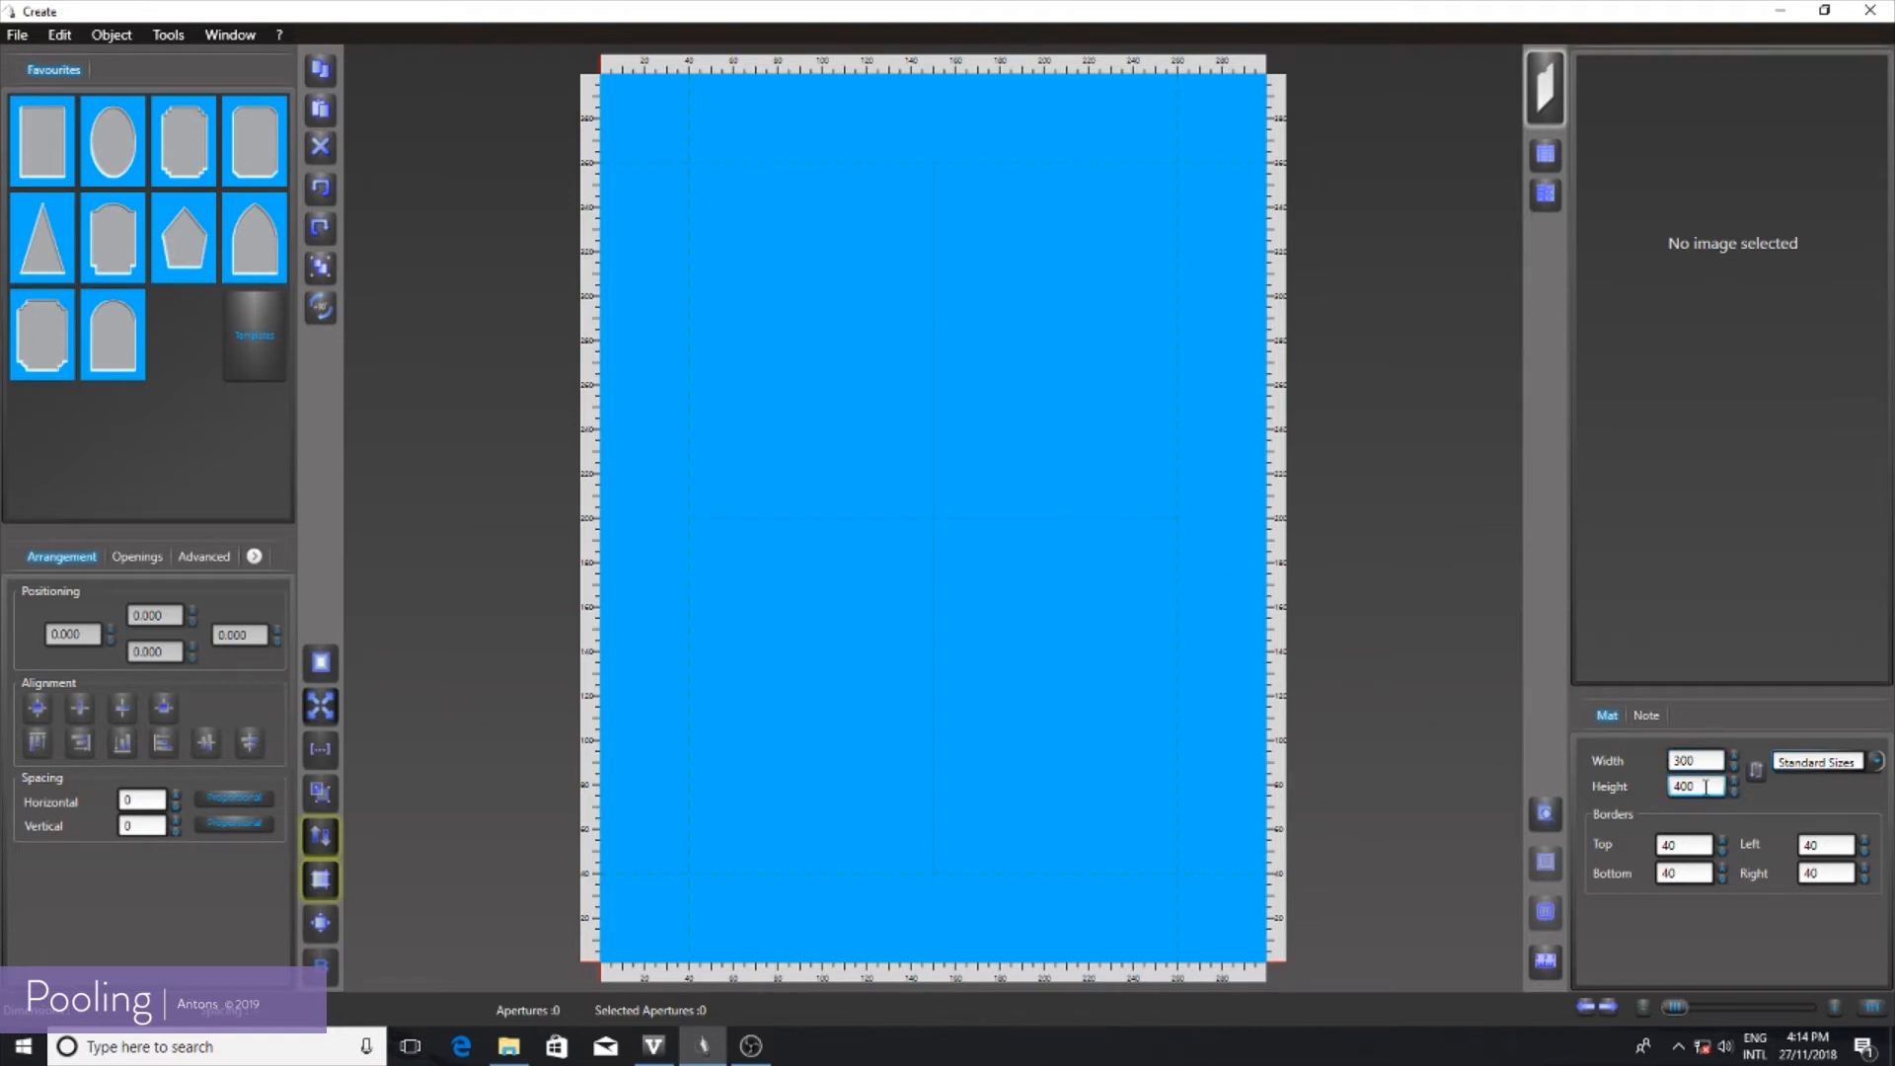
- Add a rectangular S001 opening to the 300 × 400 mm mat and send it to the pool under the customer's name, quantity 6
{"action": "left_click", "coordinate": [1704, 846]}
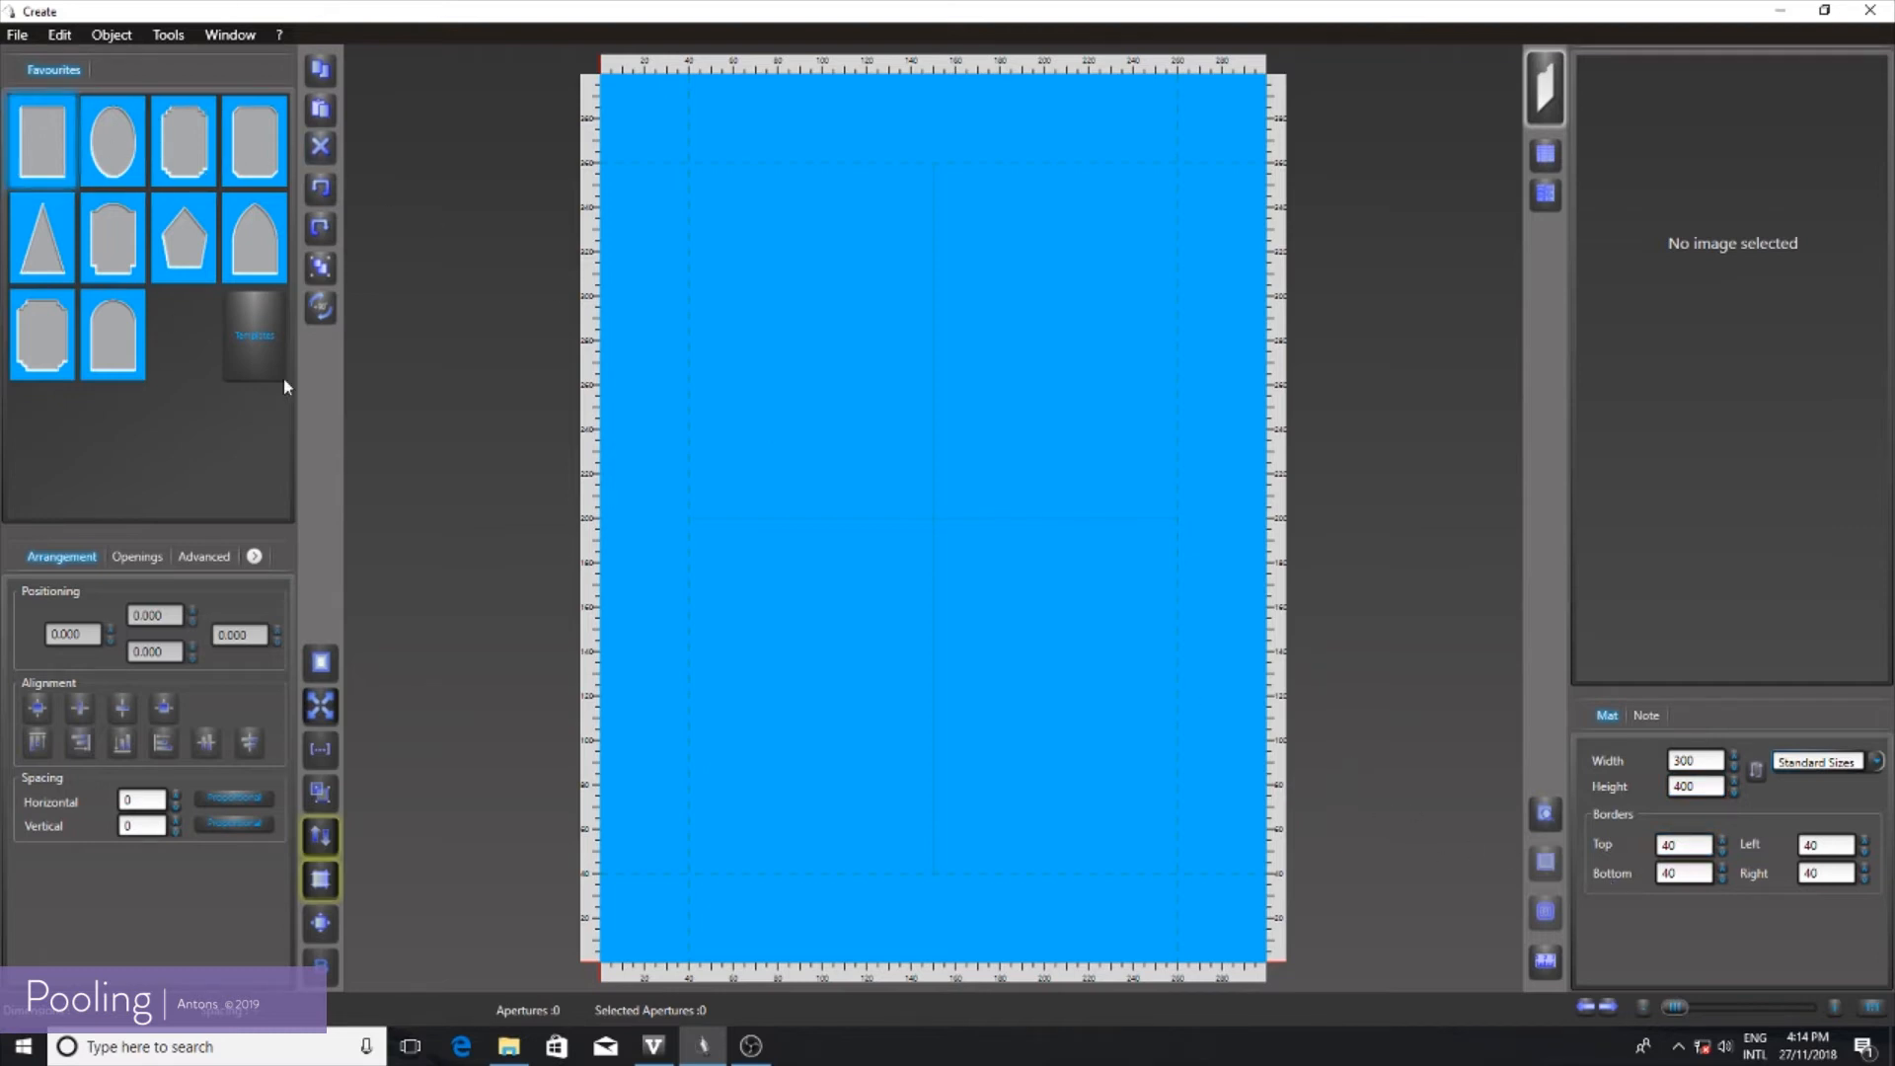
{"action": "left_click", "coordinate": [57, 164]}
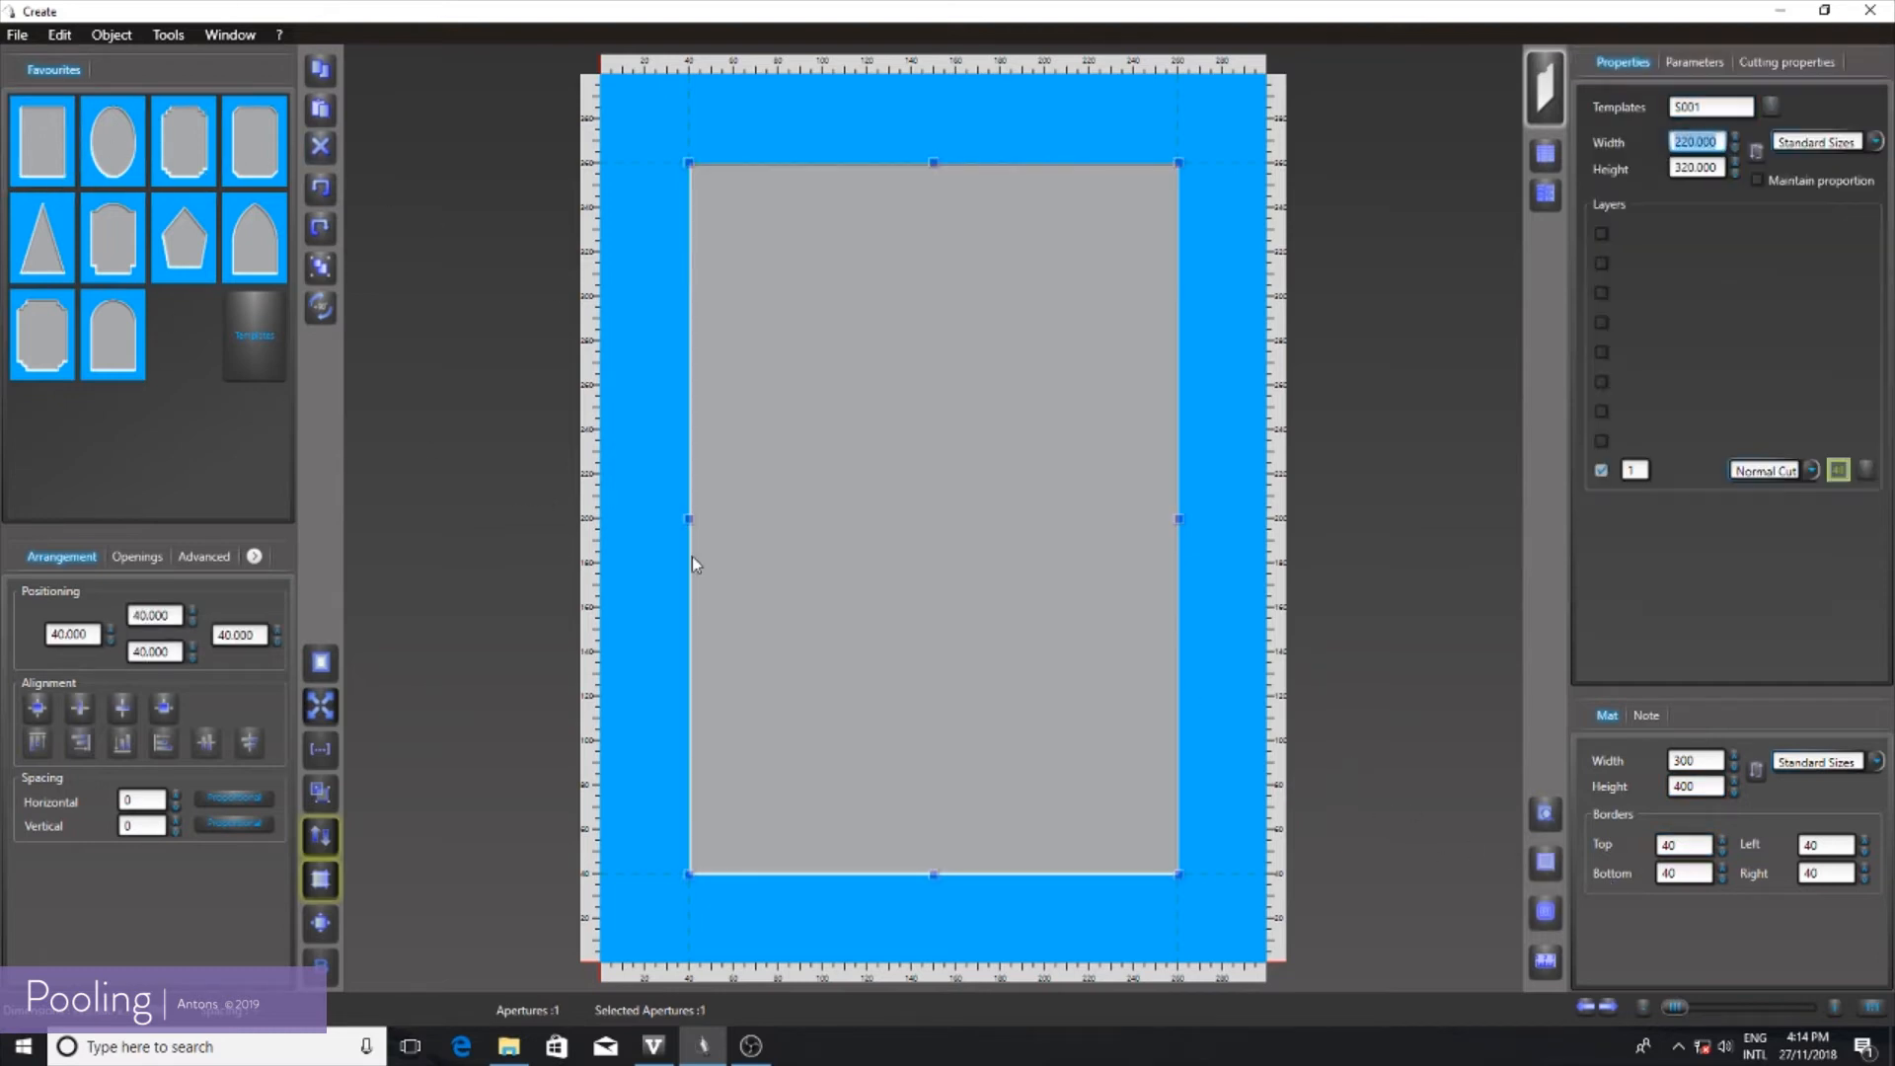
{"action": "left_click", "coordinate": [1545, 153]}
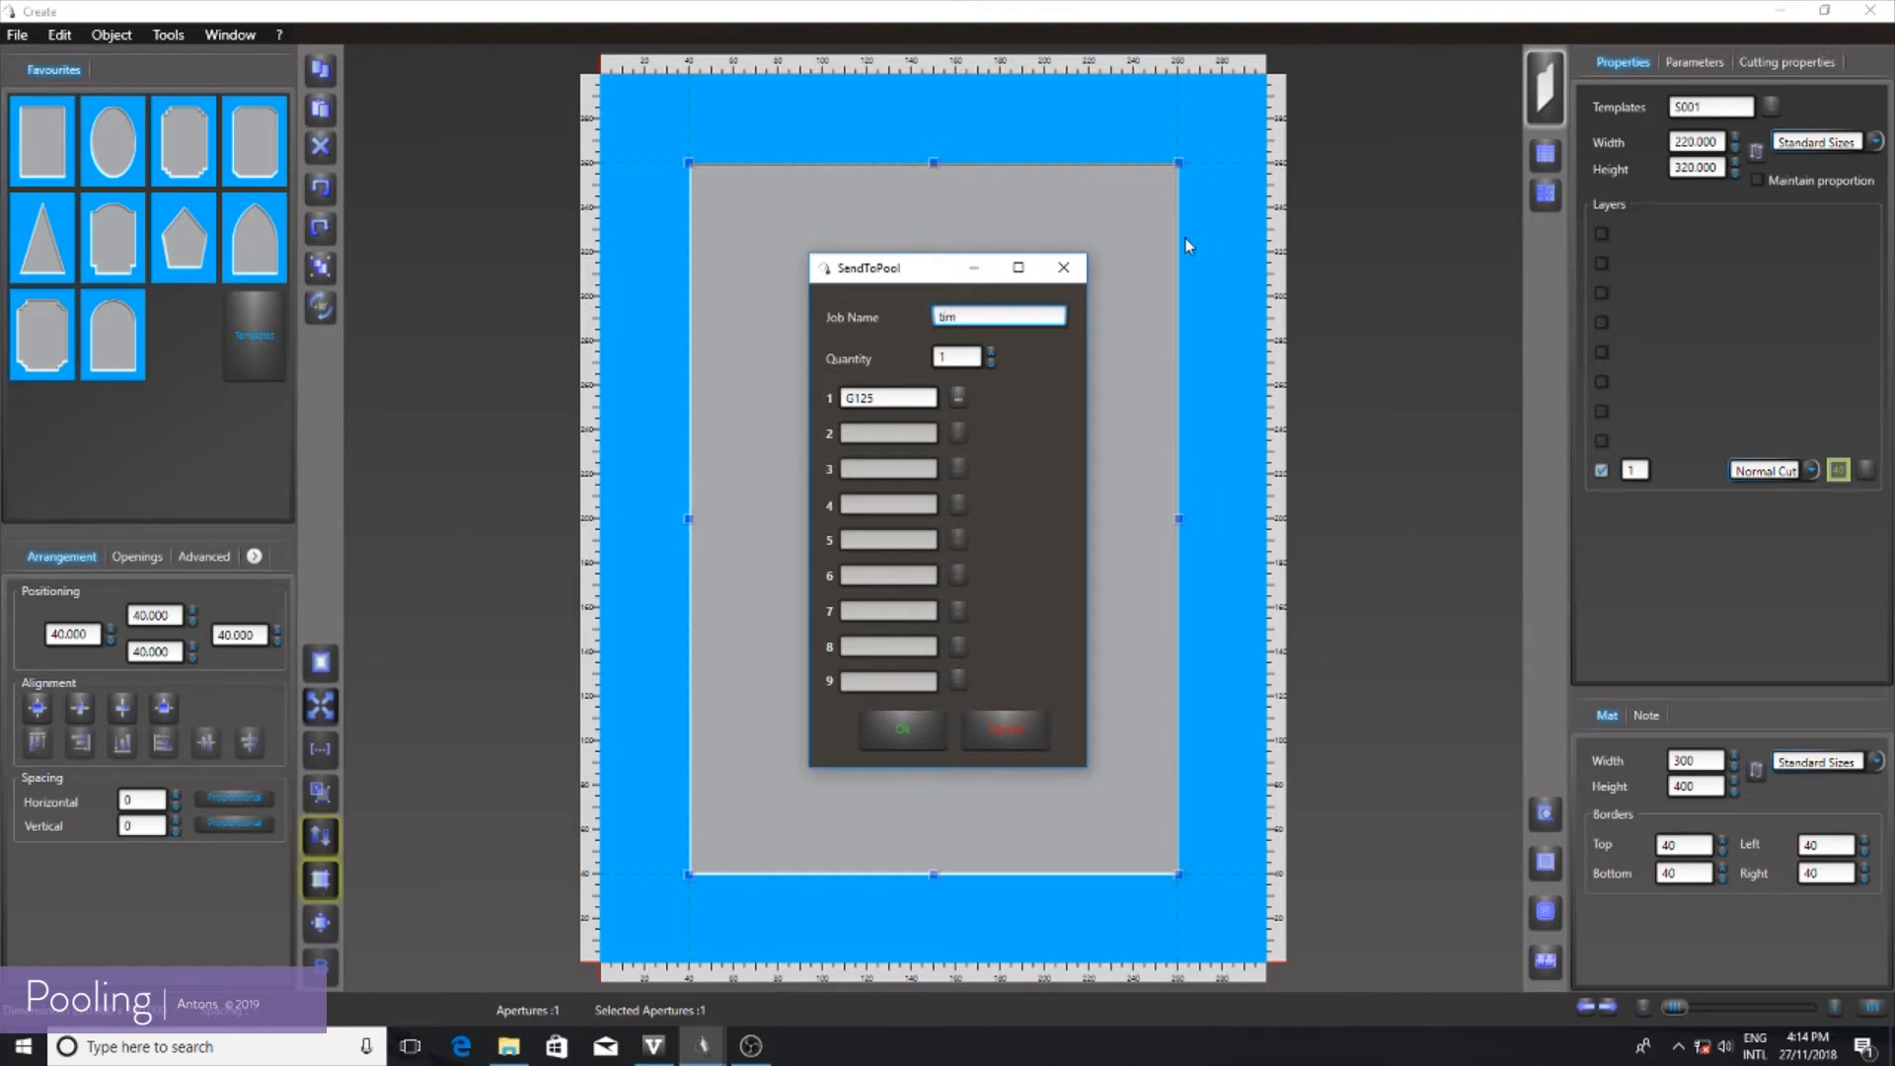
{"action": "left_click", "coordinate": [963, 357]}
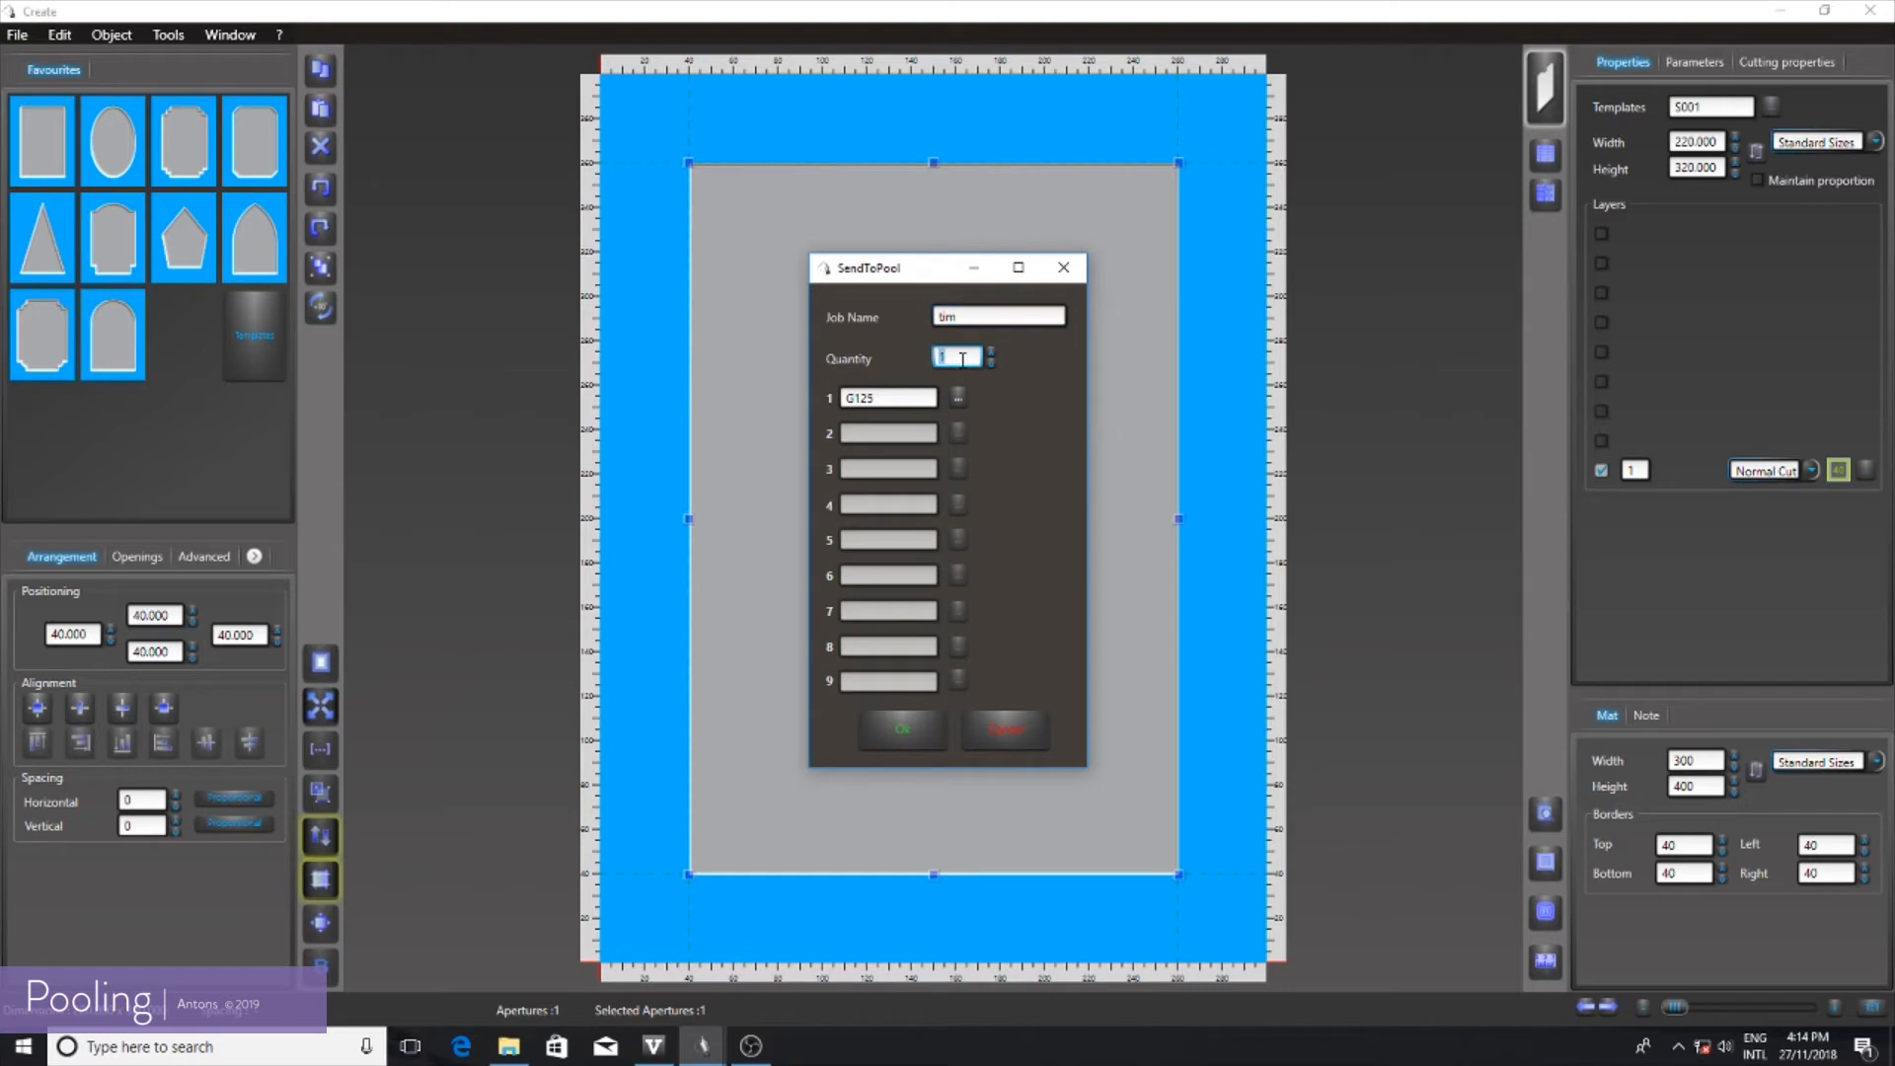
{"action": "type", "text": "6"}
{"action": "left_click", "coordinate": [863, 402]}
{"action": "left_click", "coordinate": [906, 730]}
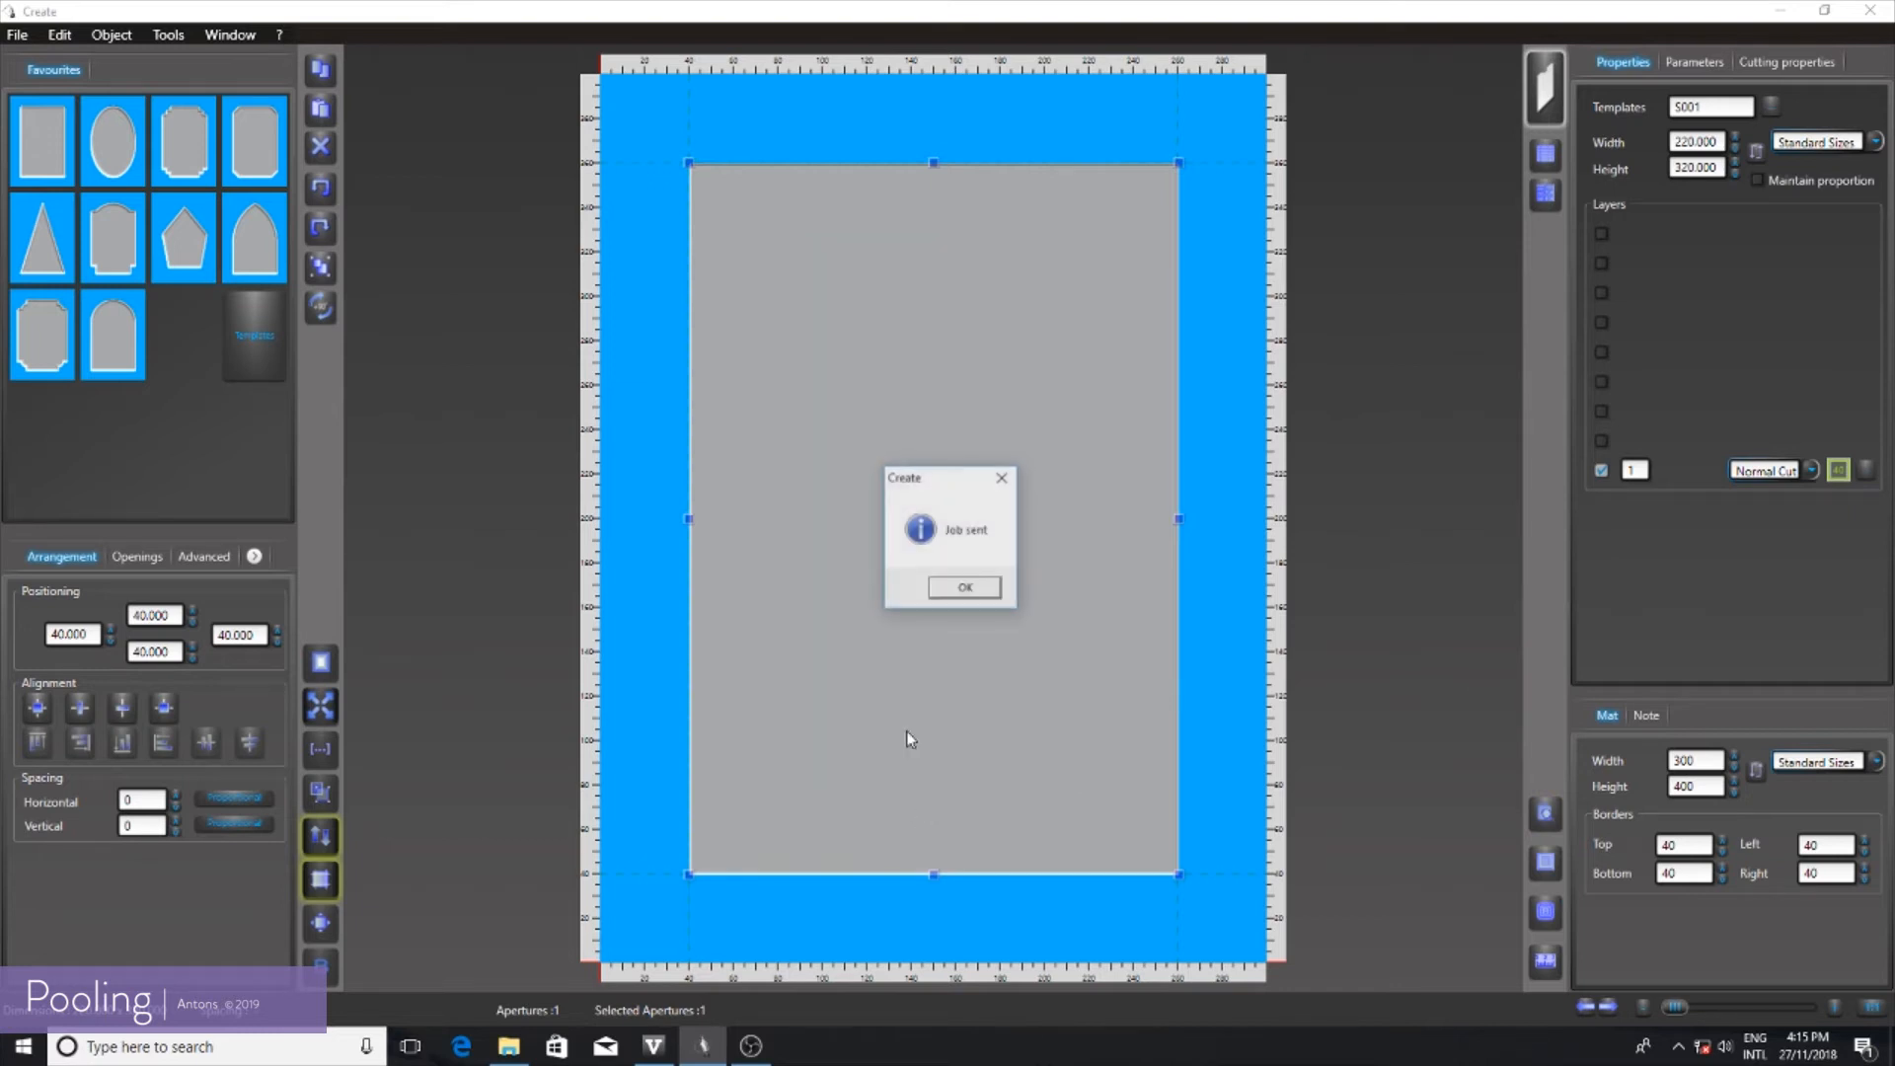
{"action": "left_click", "coordinate": [965, 588]}
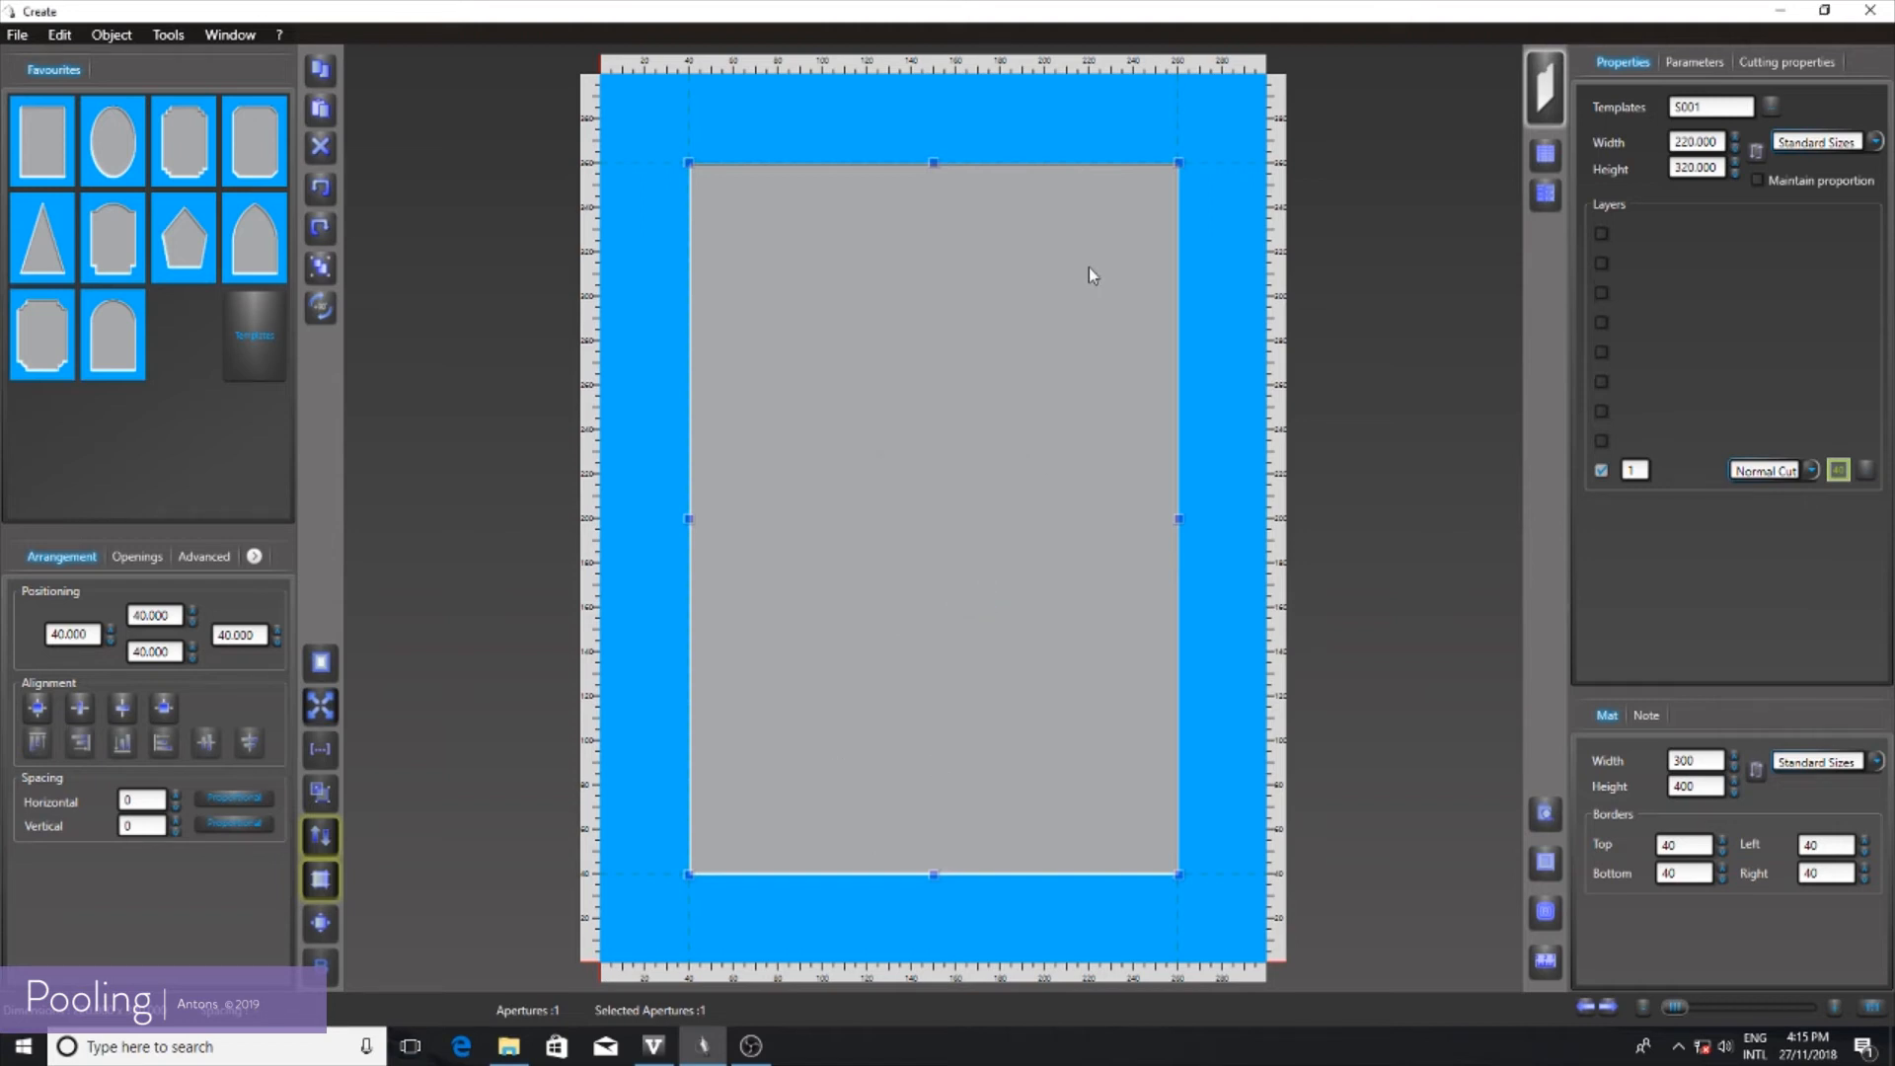
- Replace the current design with a 200 × 300 mm mat containing one rectangular S001 opening
{"action": "left_click", "coordinate": [320, 146]}
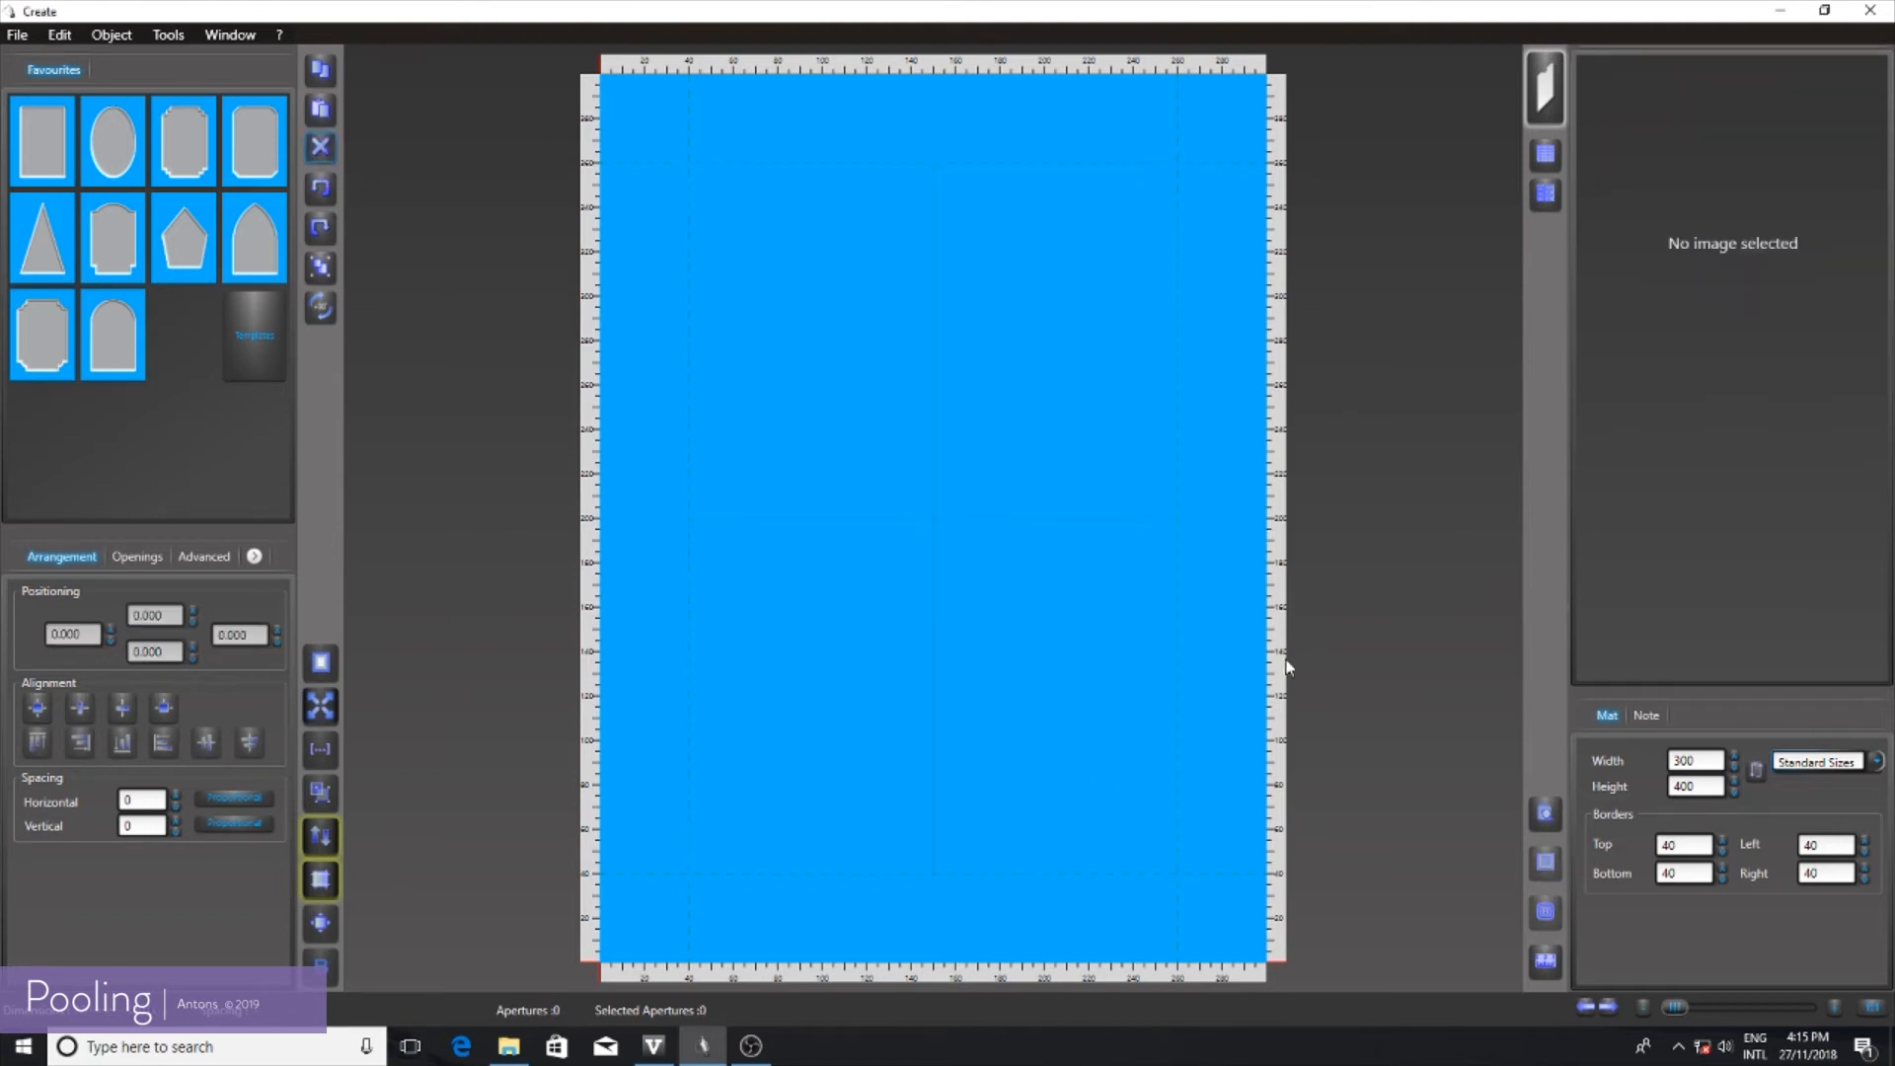
{"action": "double_click", "coordinate": [1712, 761]}
{"action": "type", "text": "200"}
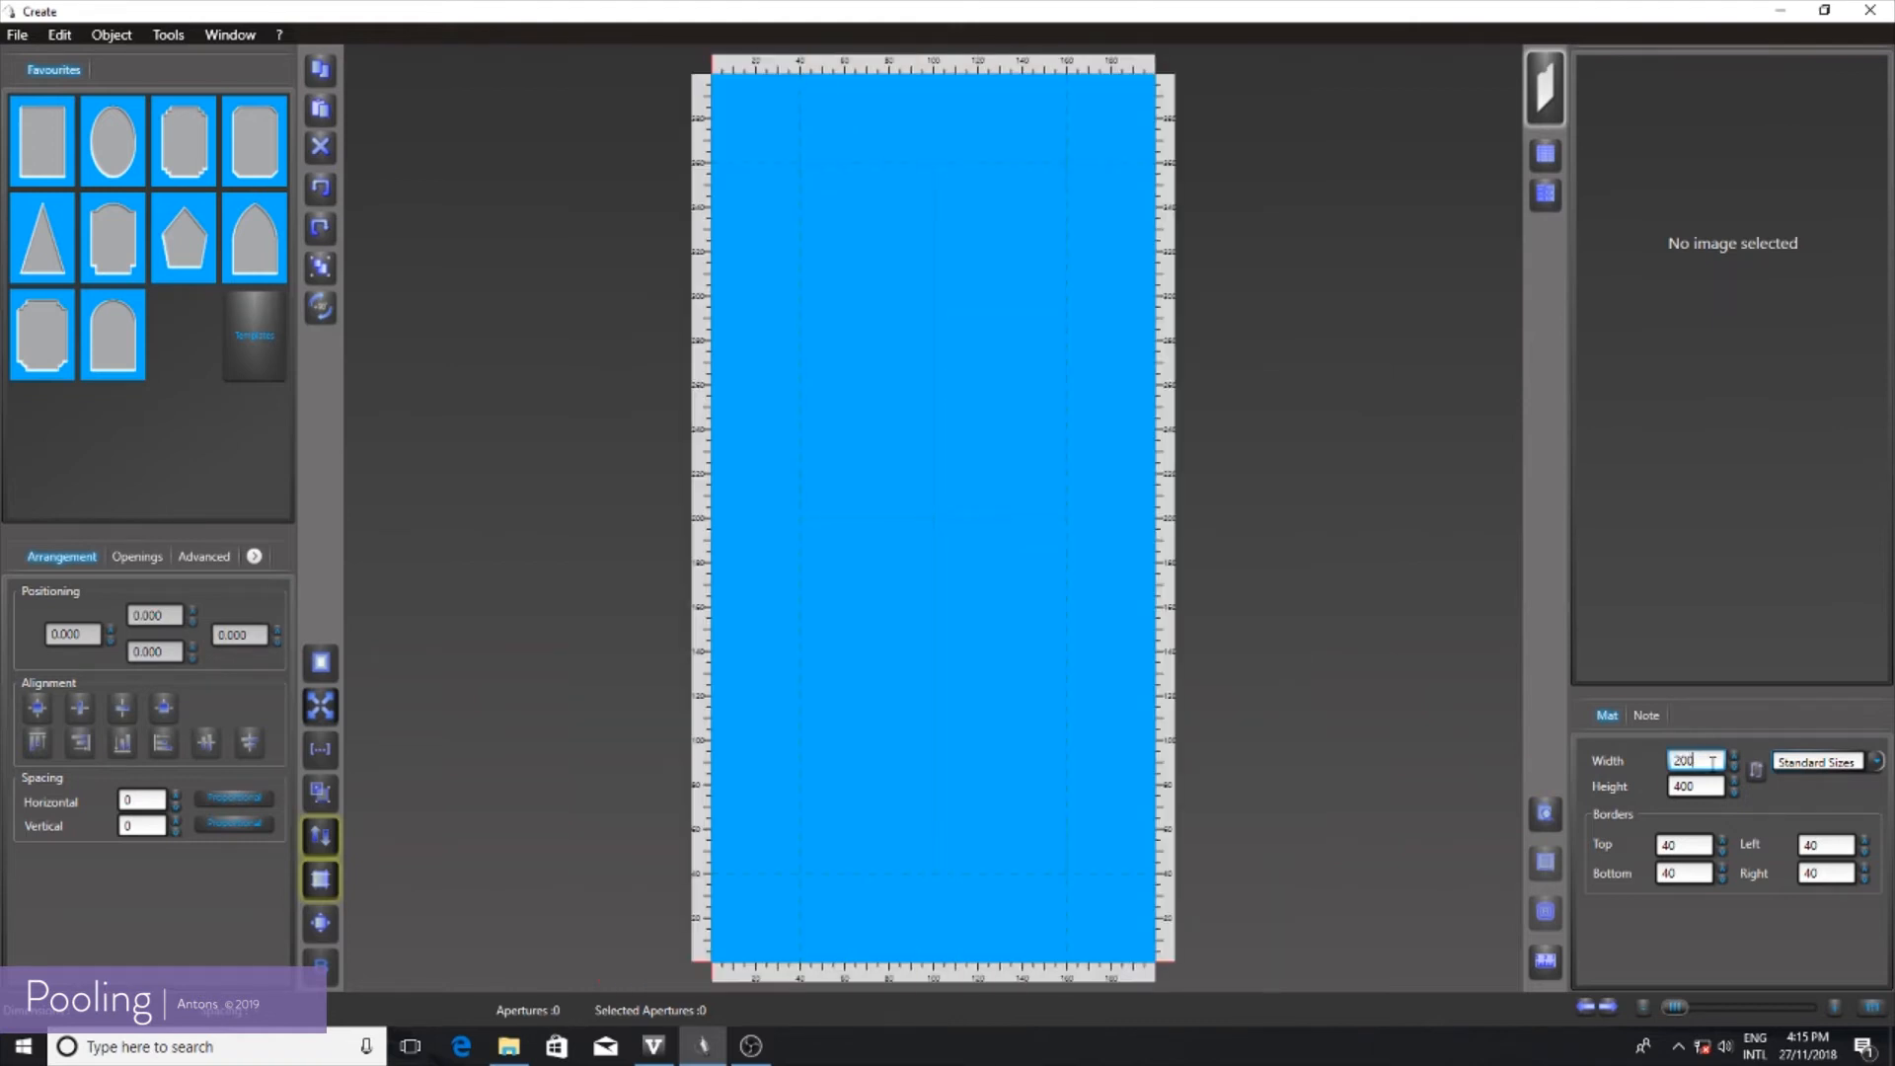
{"action": "key", "text": "Tab"}
{"action": "type", "text": "300"}
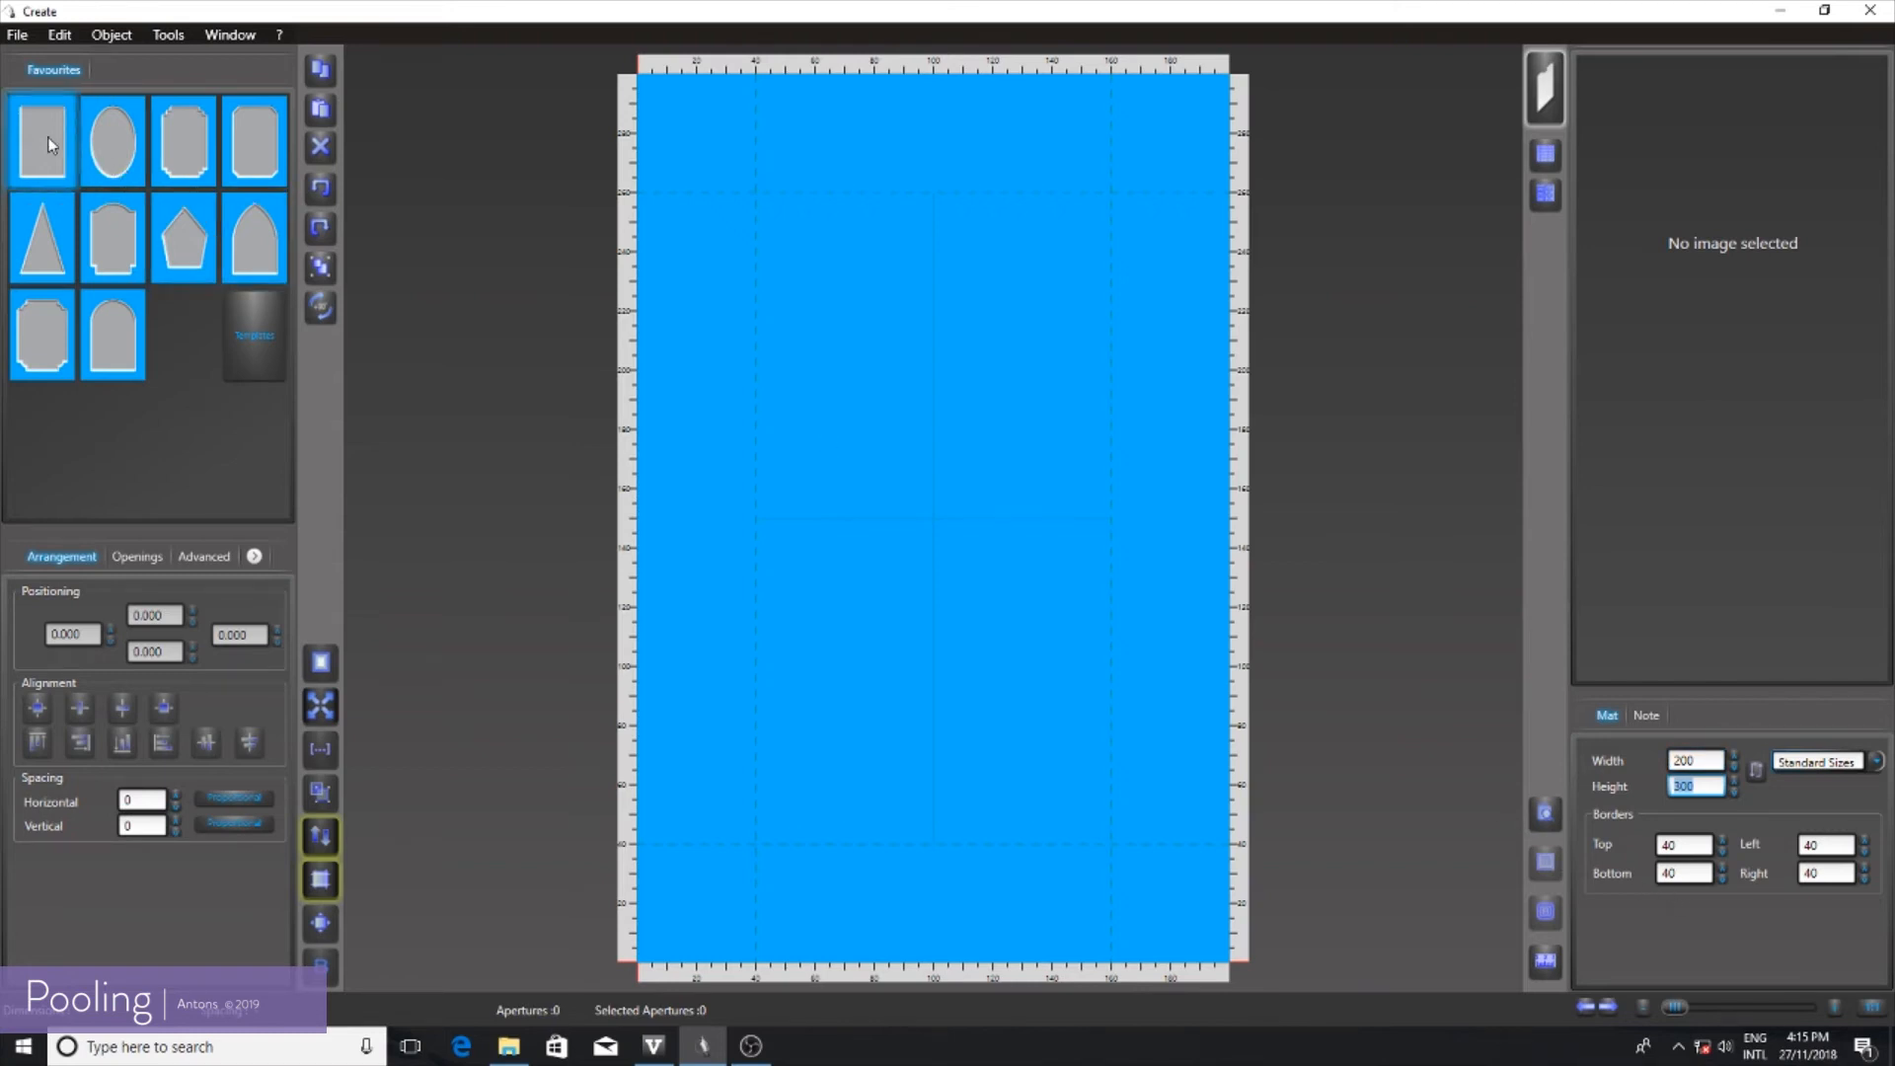
{"action": "left_click_drag", "start_coordinate": [51, 145], "coordinate": [880, 536]}
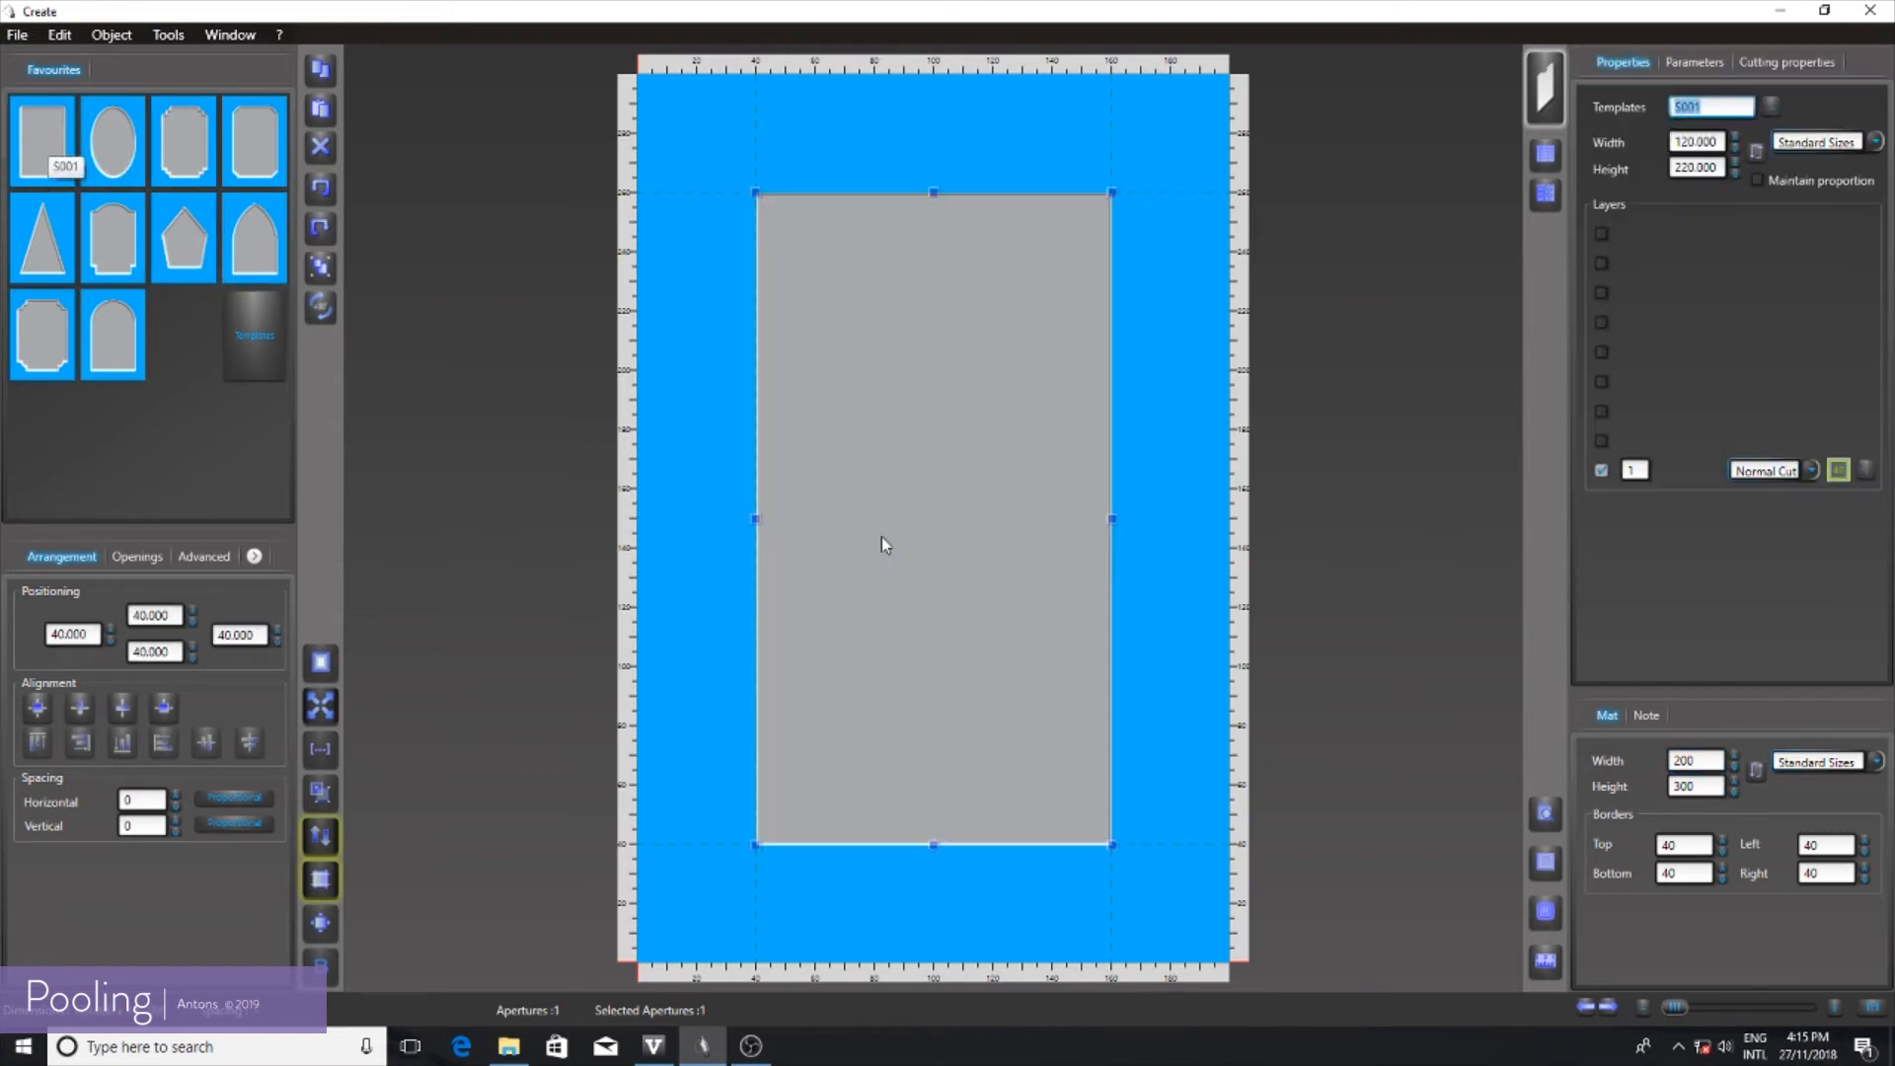
- Send the 200 × 300 mm mat to the pool with the customer's first name as job name and a quantity of 5
{"action": "left_click", "coordinate": [1546, 154]}
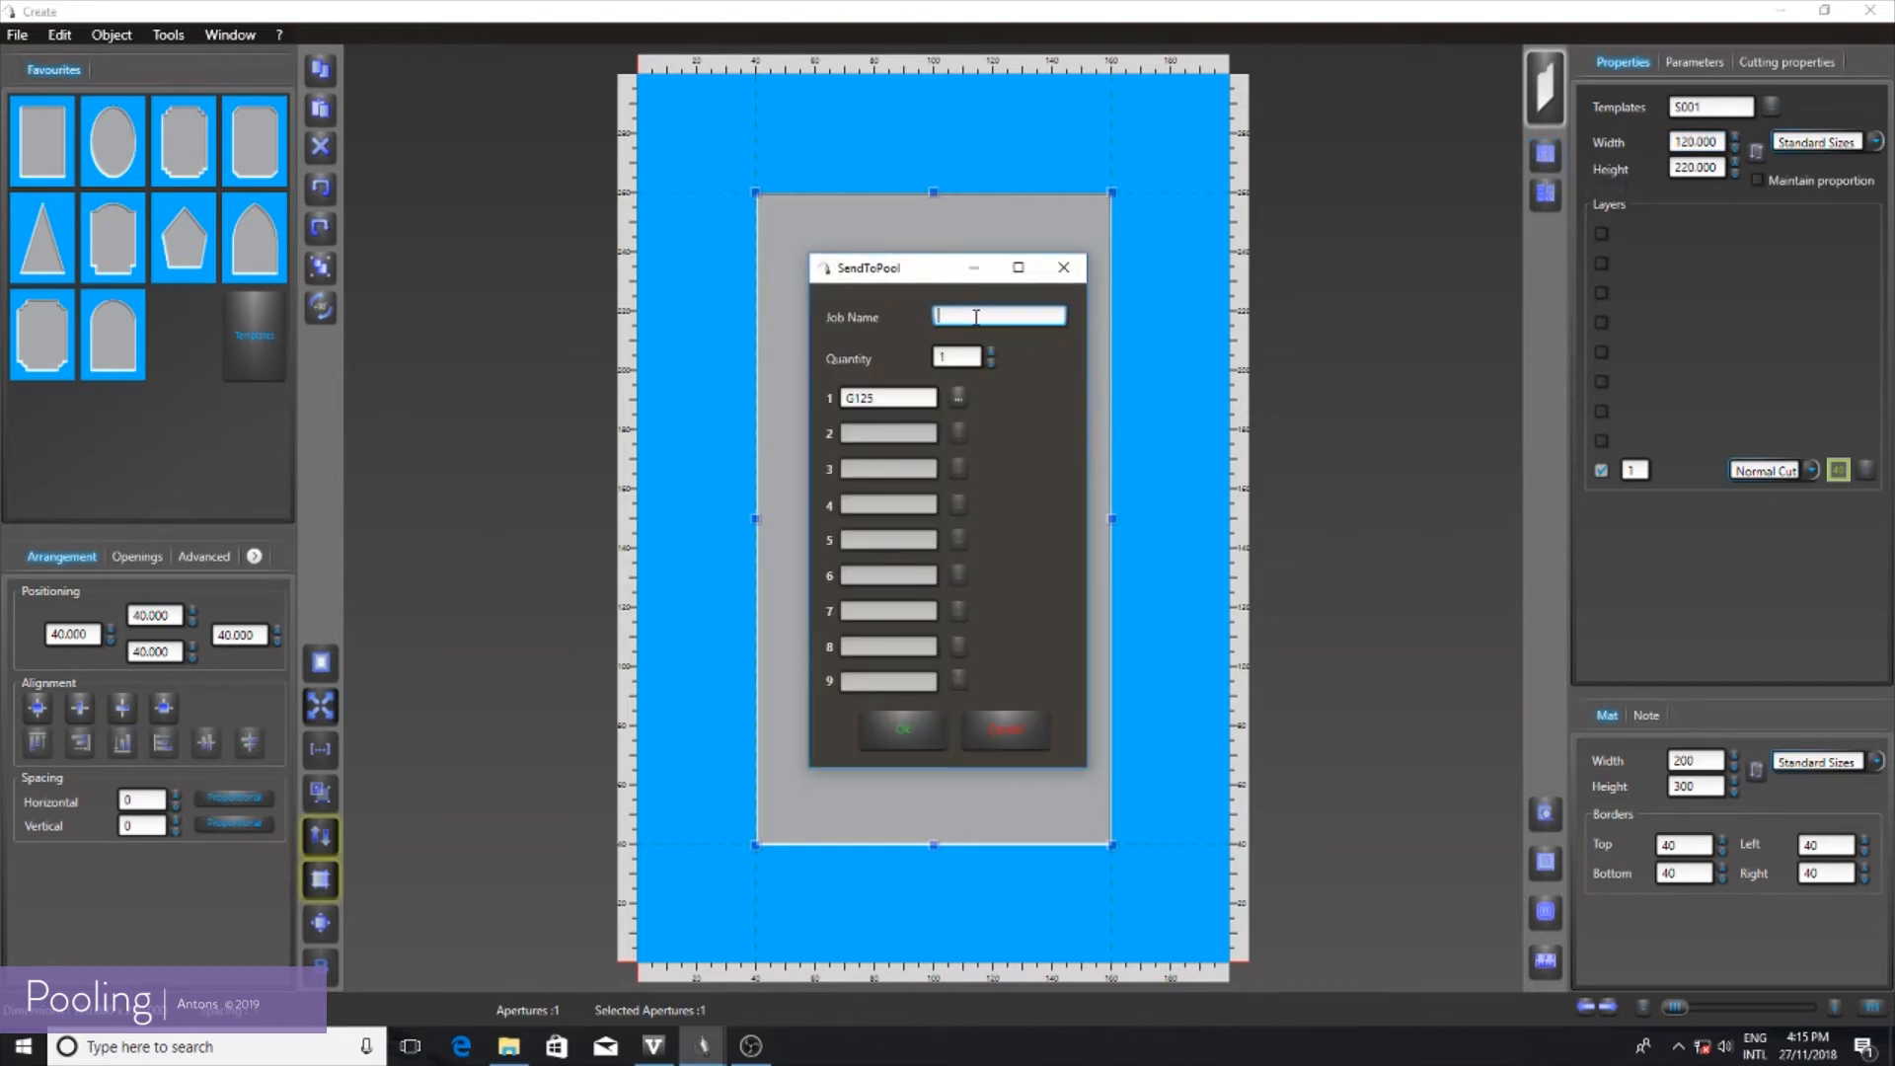
{"action": "type", "text": "john"}
{"action": "left_click", "coordinate": [965, 356]}
{"action": "left_click", "coordinate": [915, 725]}
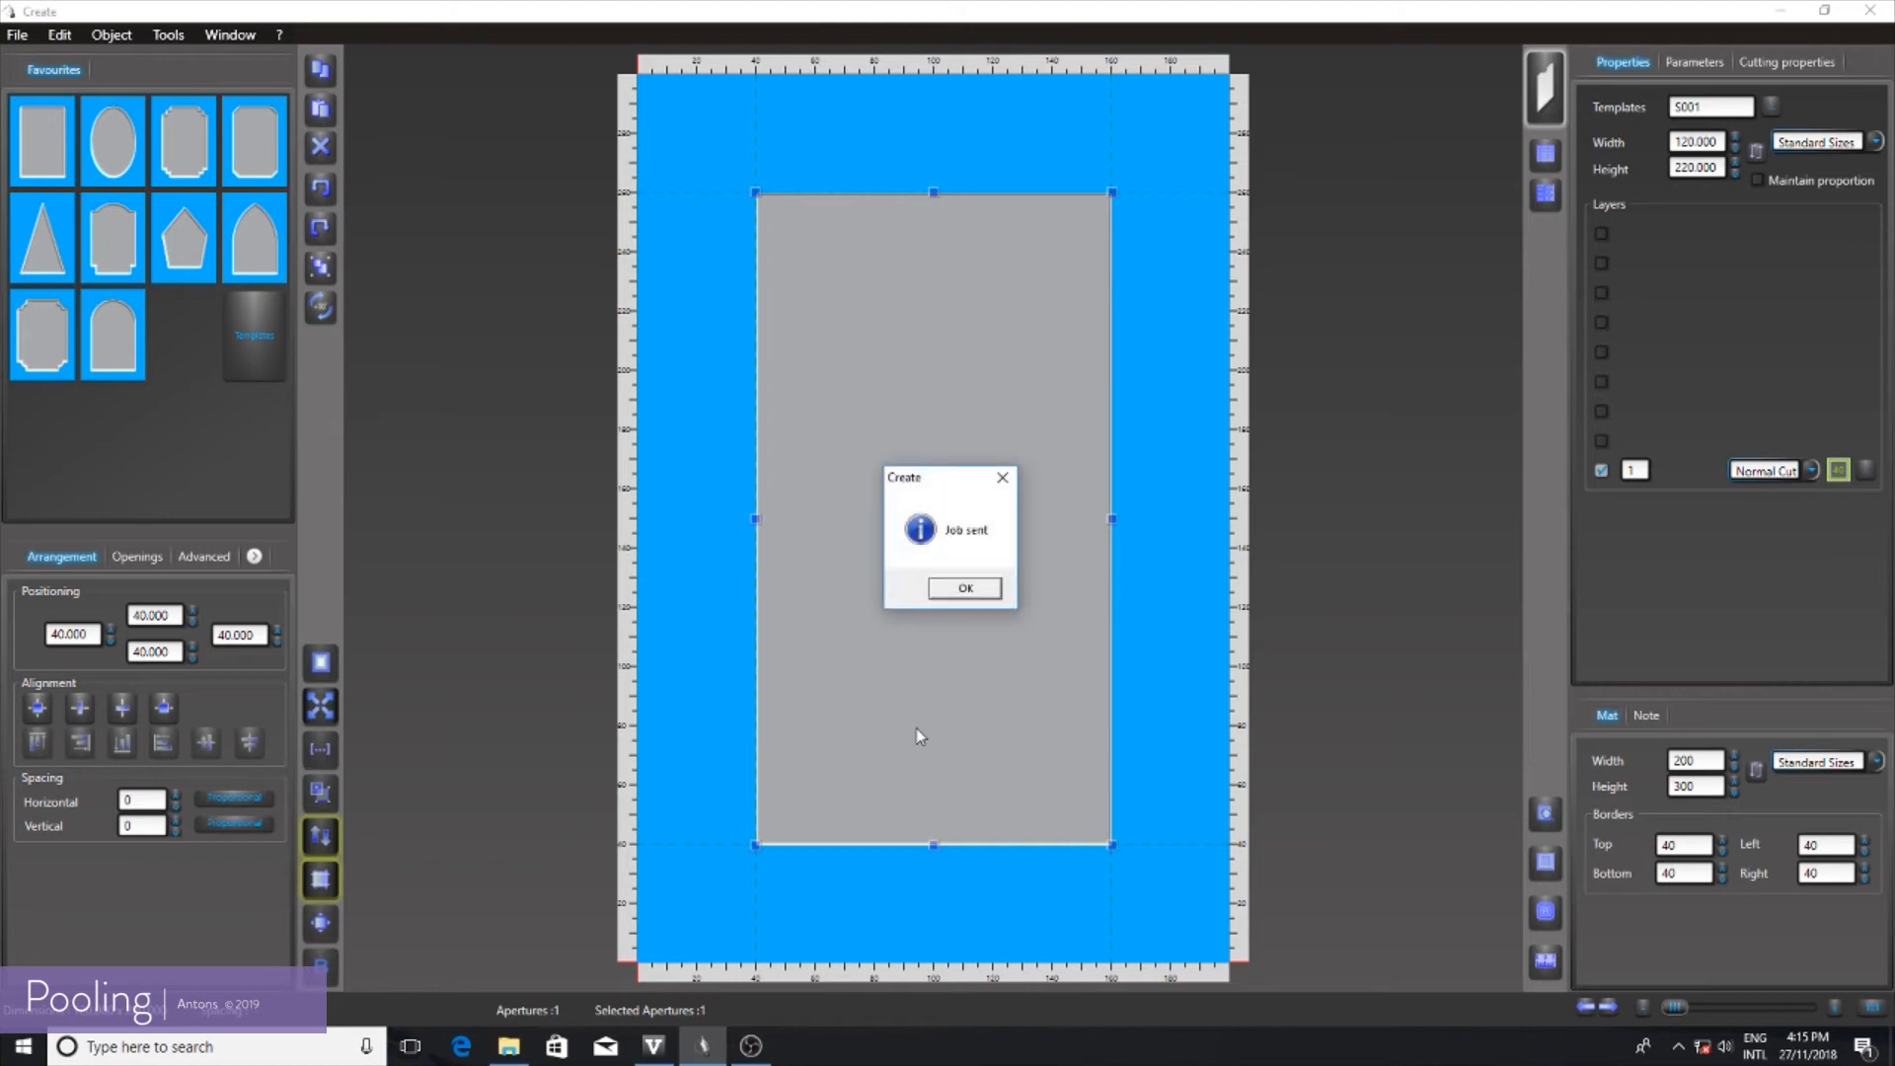
{"action": "left_click", "coordinate": [965, 590]}
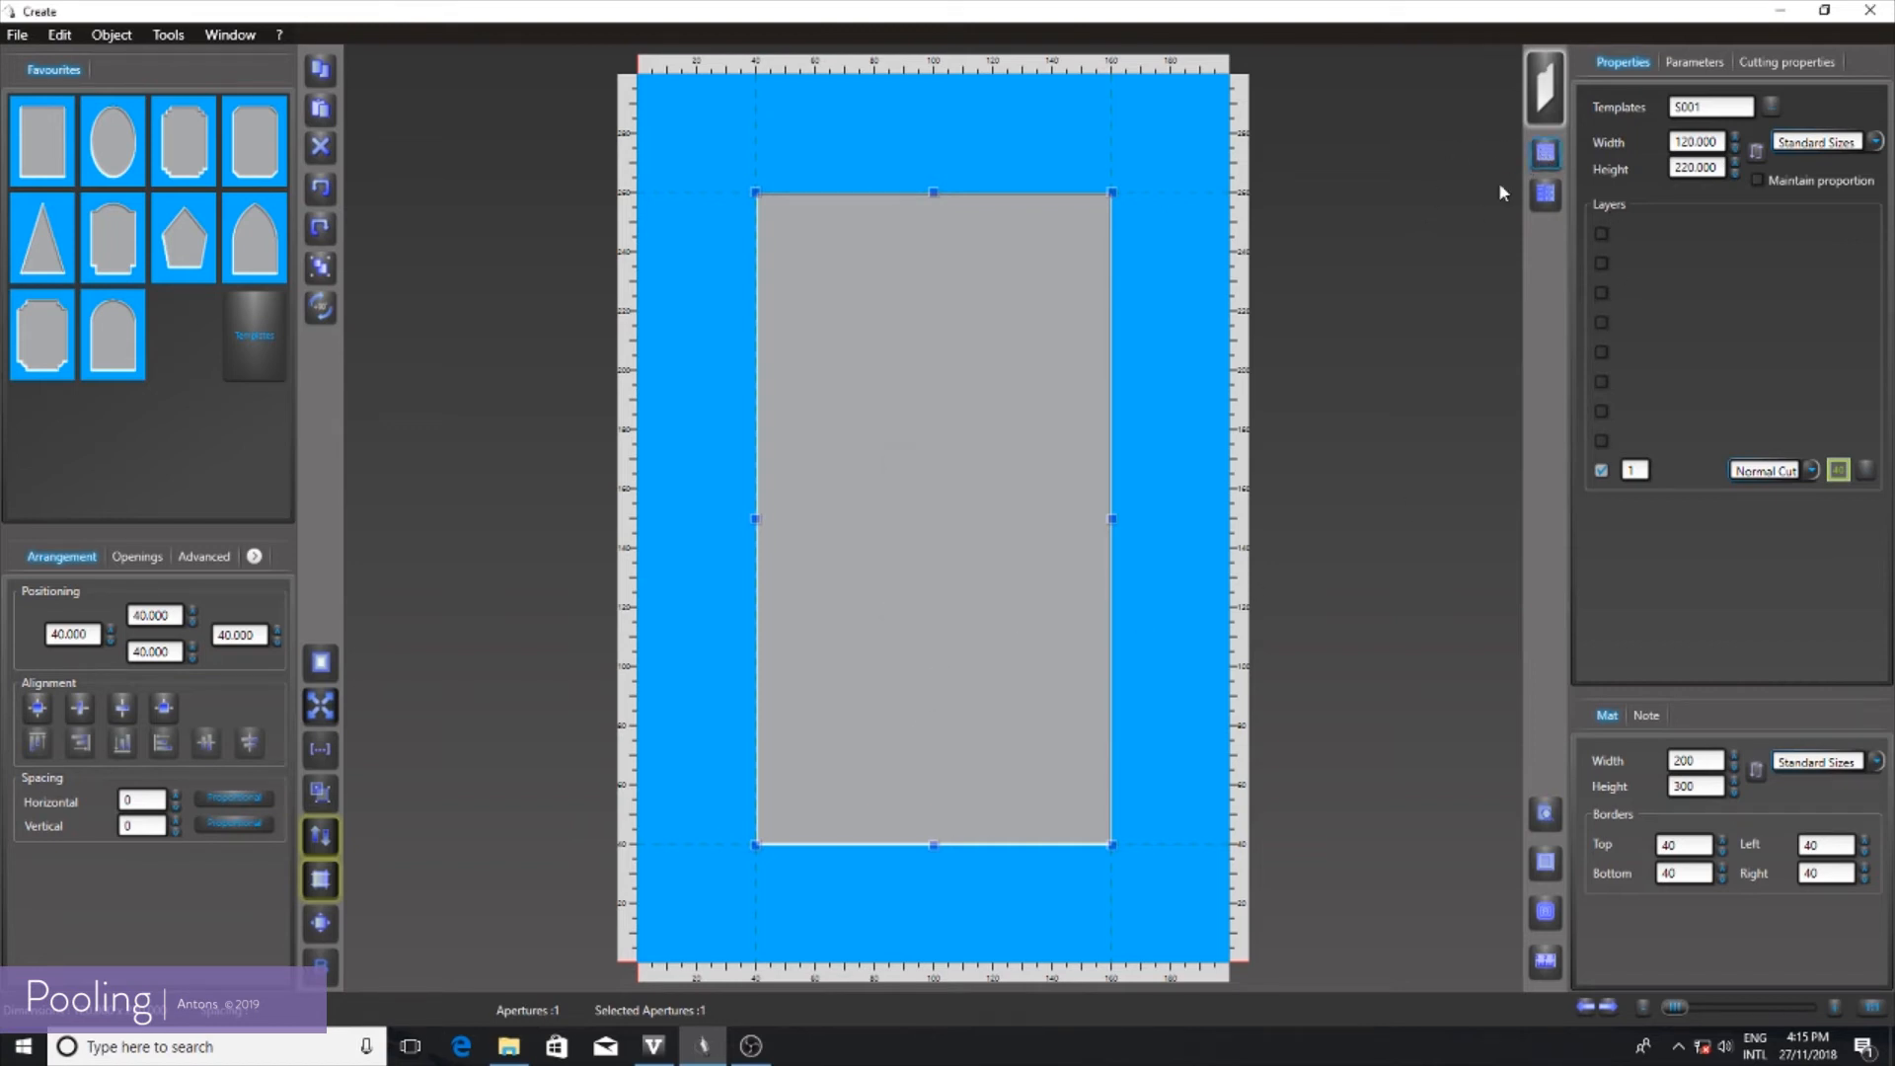
- Delete the current opening, resize the mat to 600 × 700 mm, and place a new rectangular S001 opening
{"action": "left_click", "coordinate": [321, 147]}
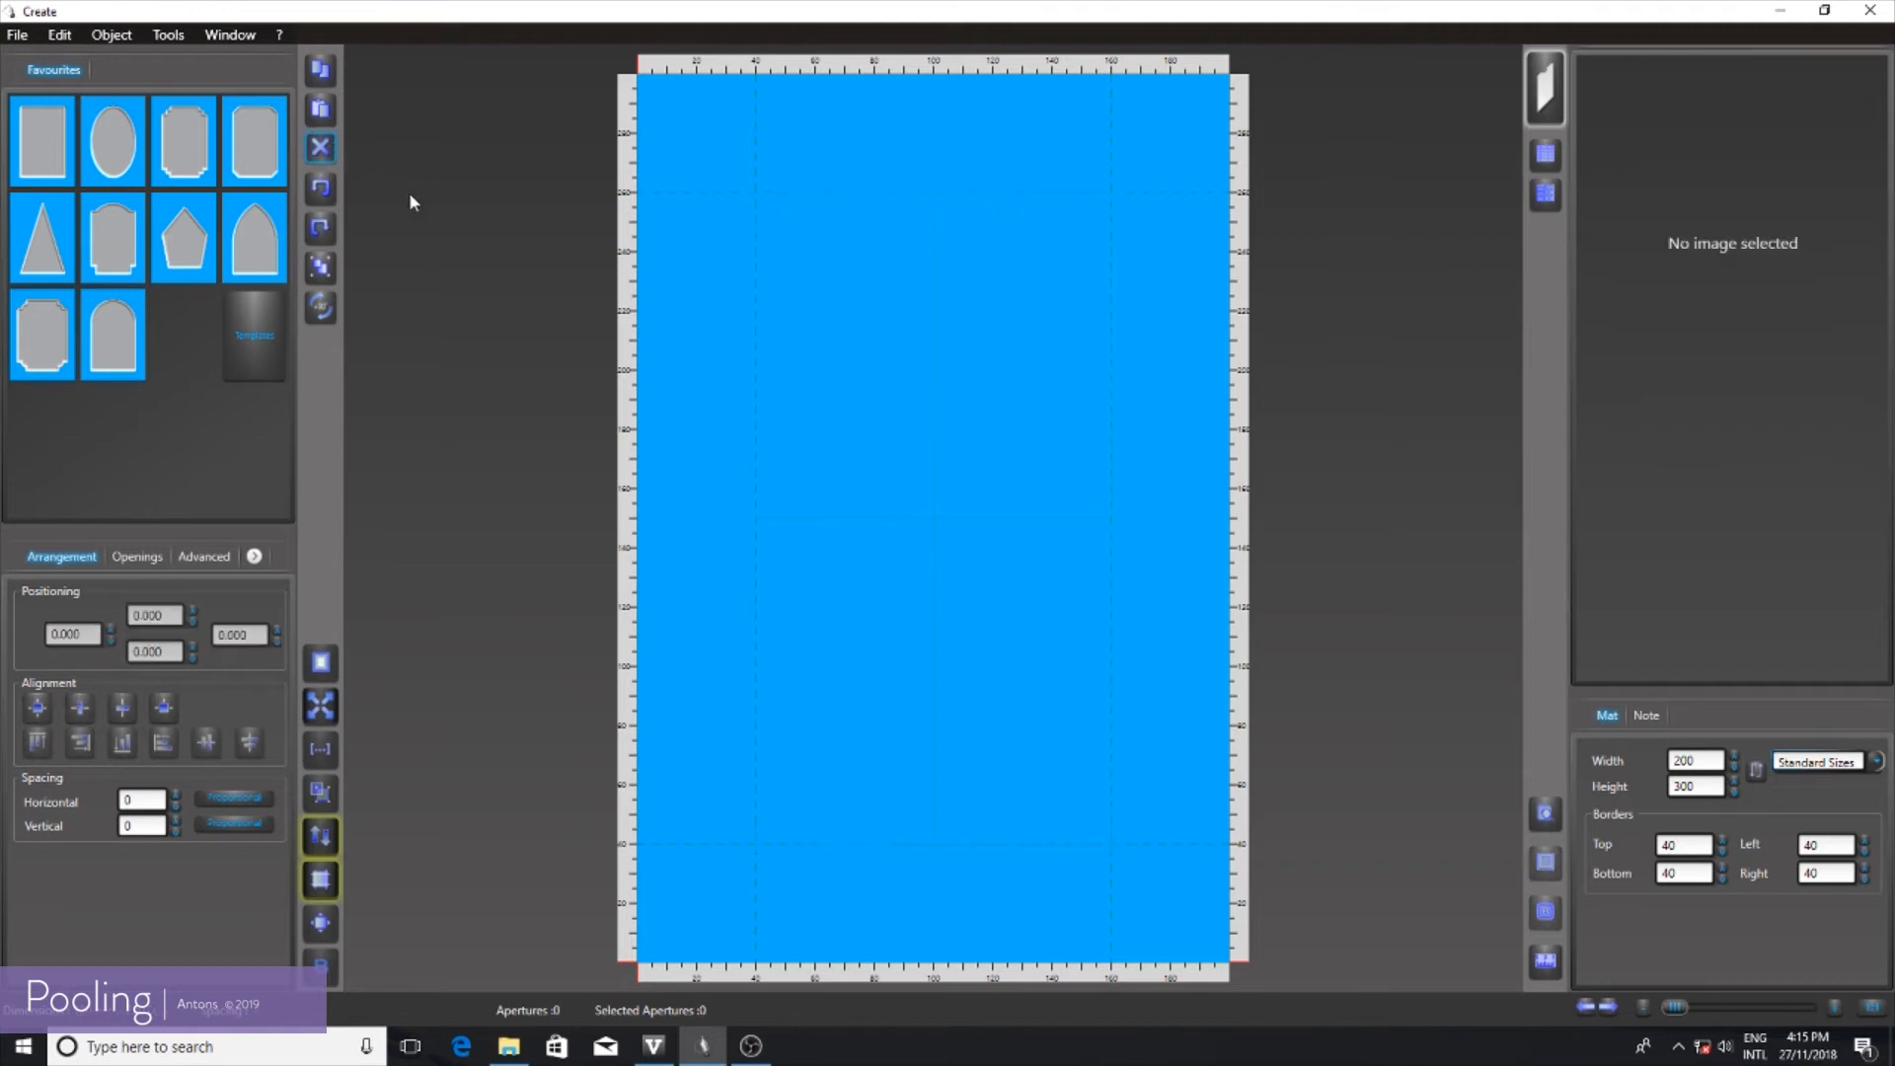
{"action": "double_click", "coordinate": [1701, 761]}
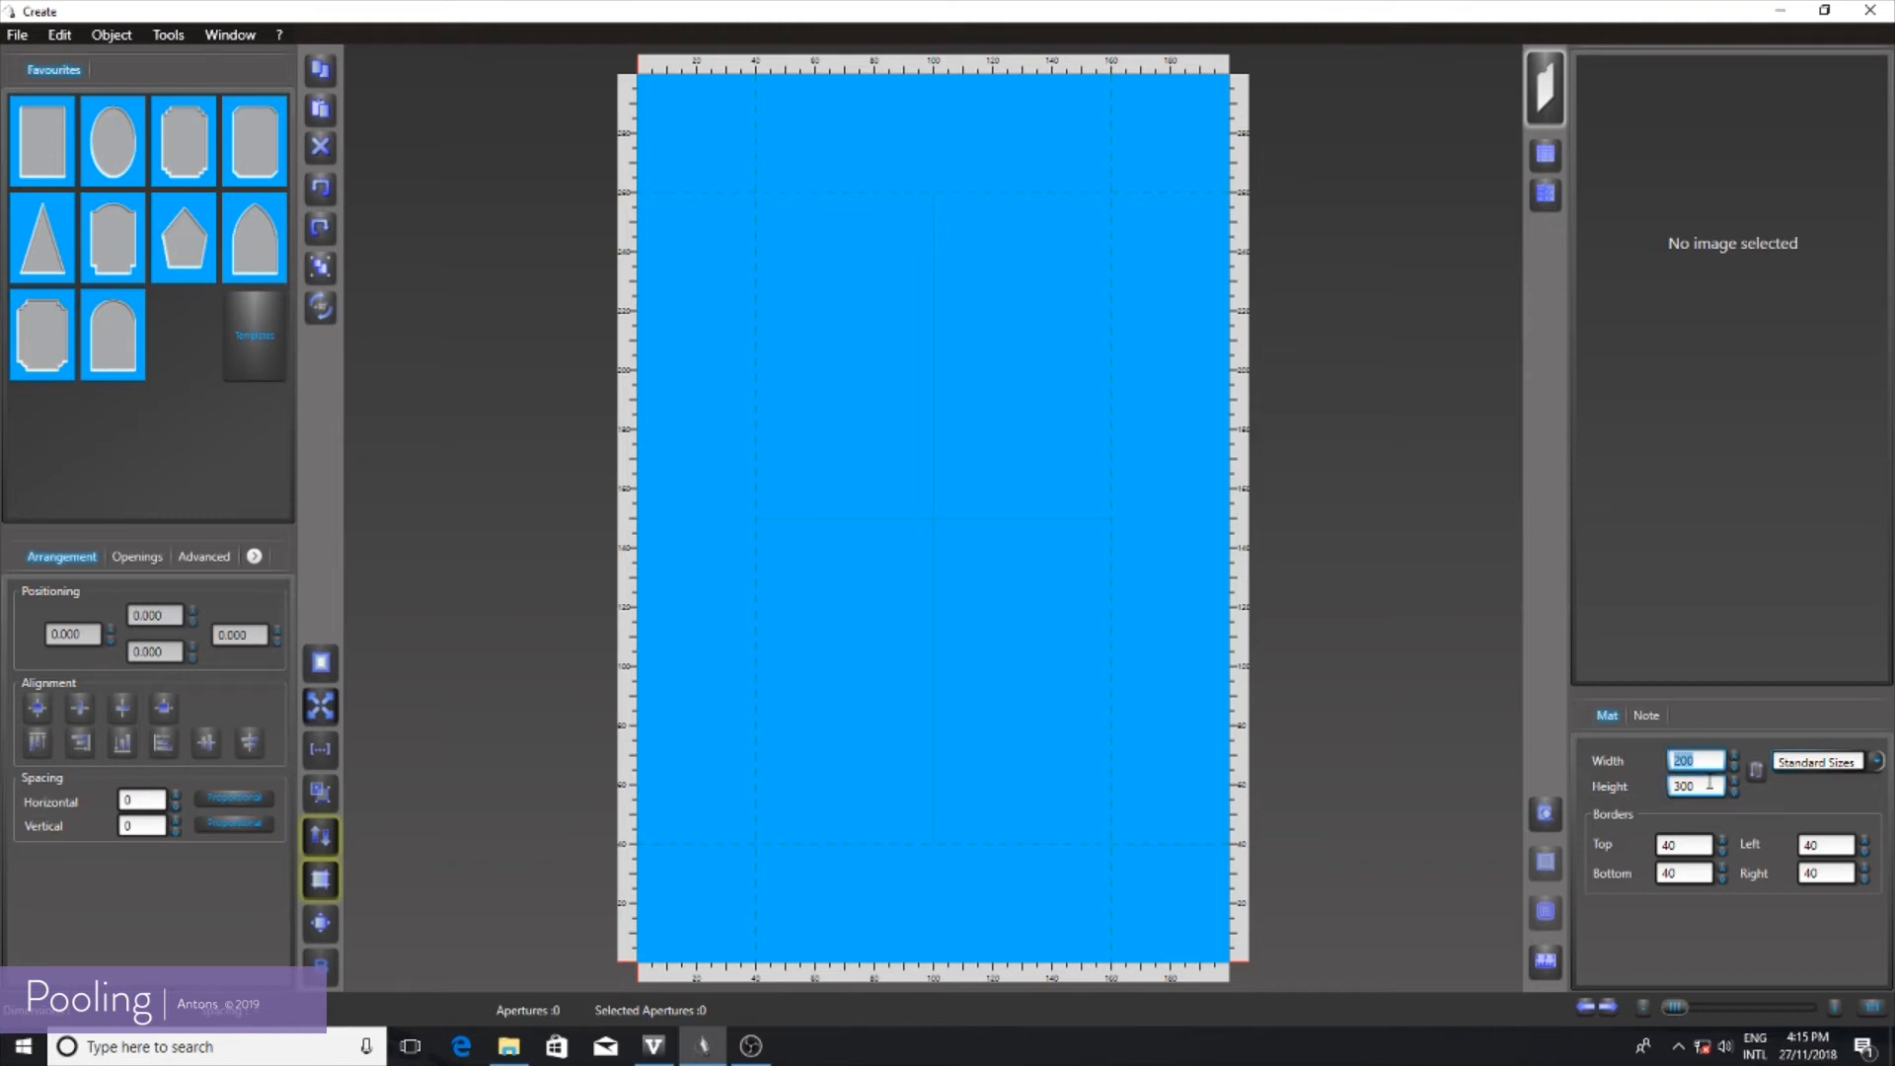
{"action": "type", "text": "600"}
{"action": "key", "text": "Tab"}
{"action": "type", "text": "7"}
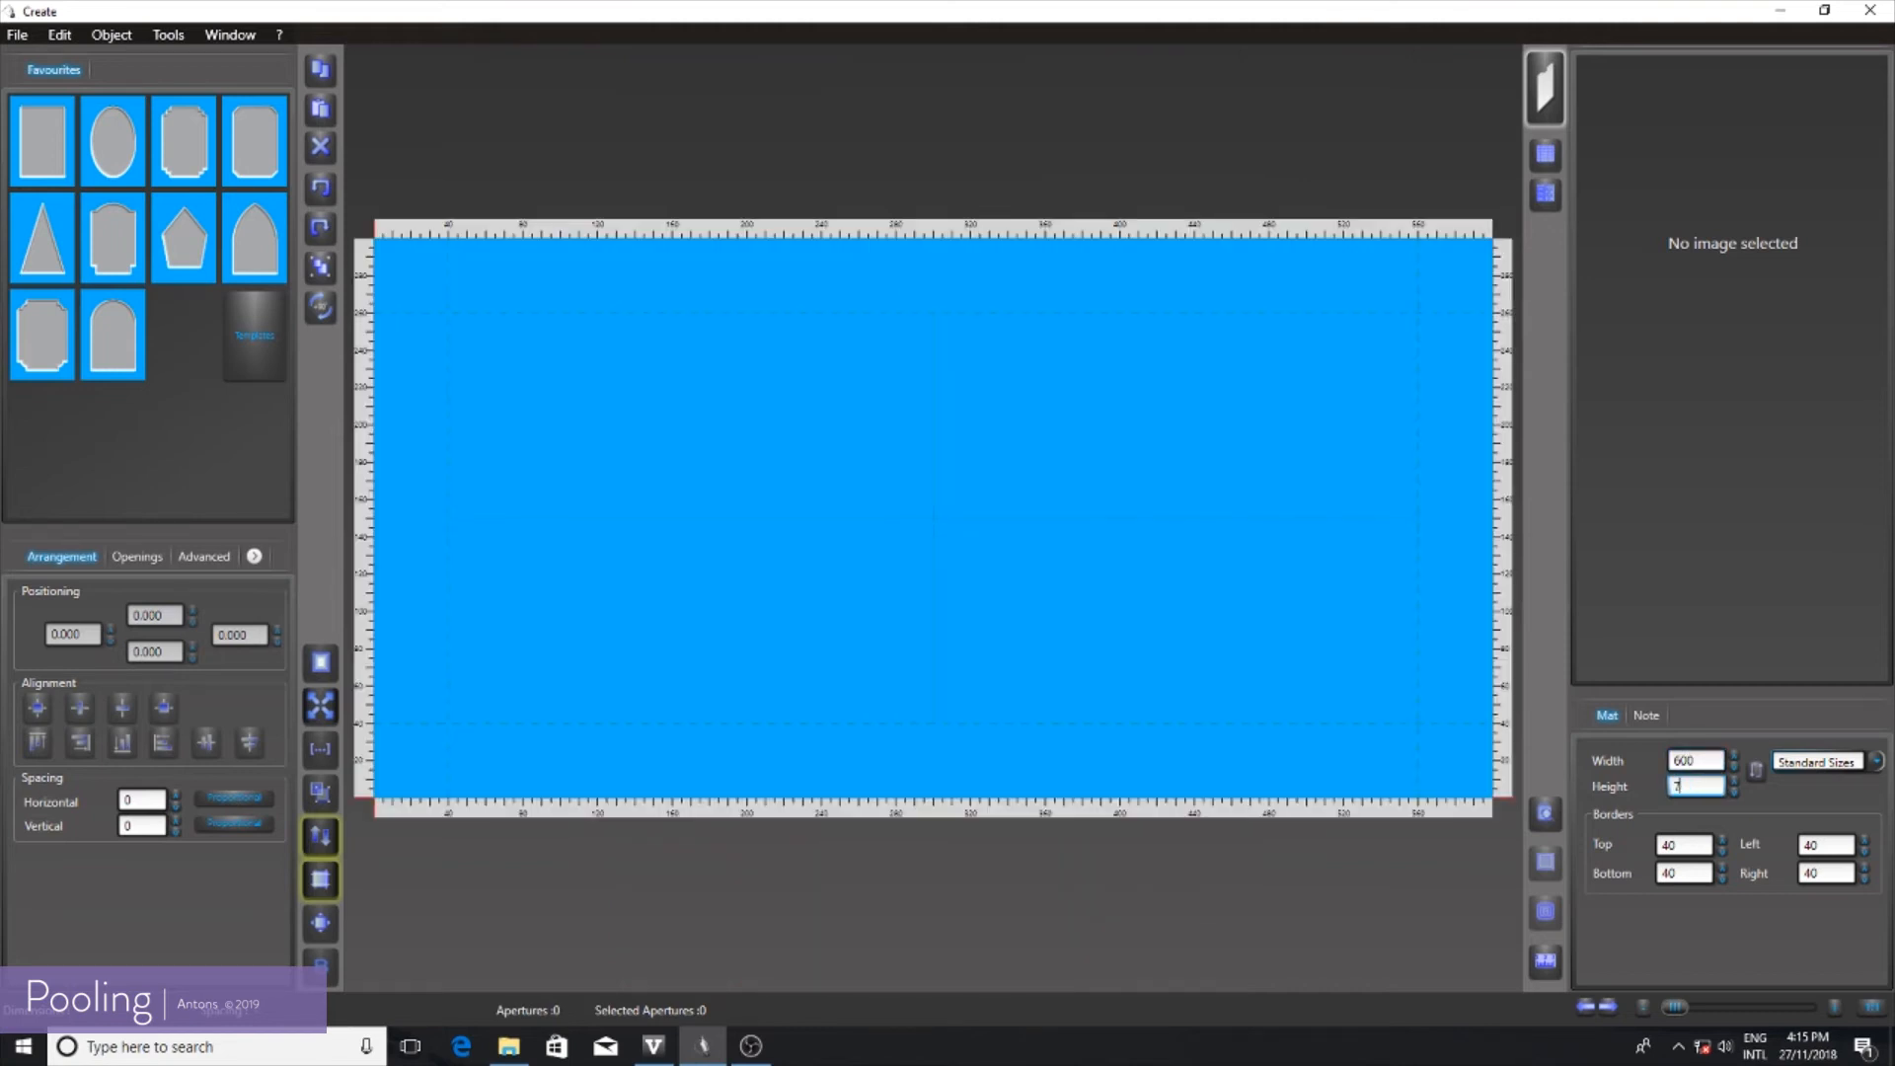
{"action": "type", "text": "00"}
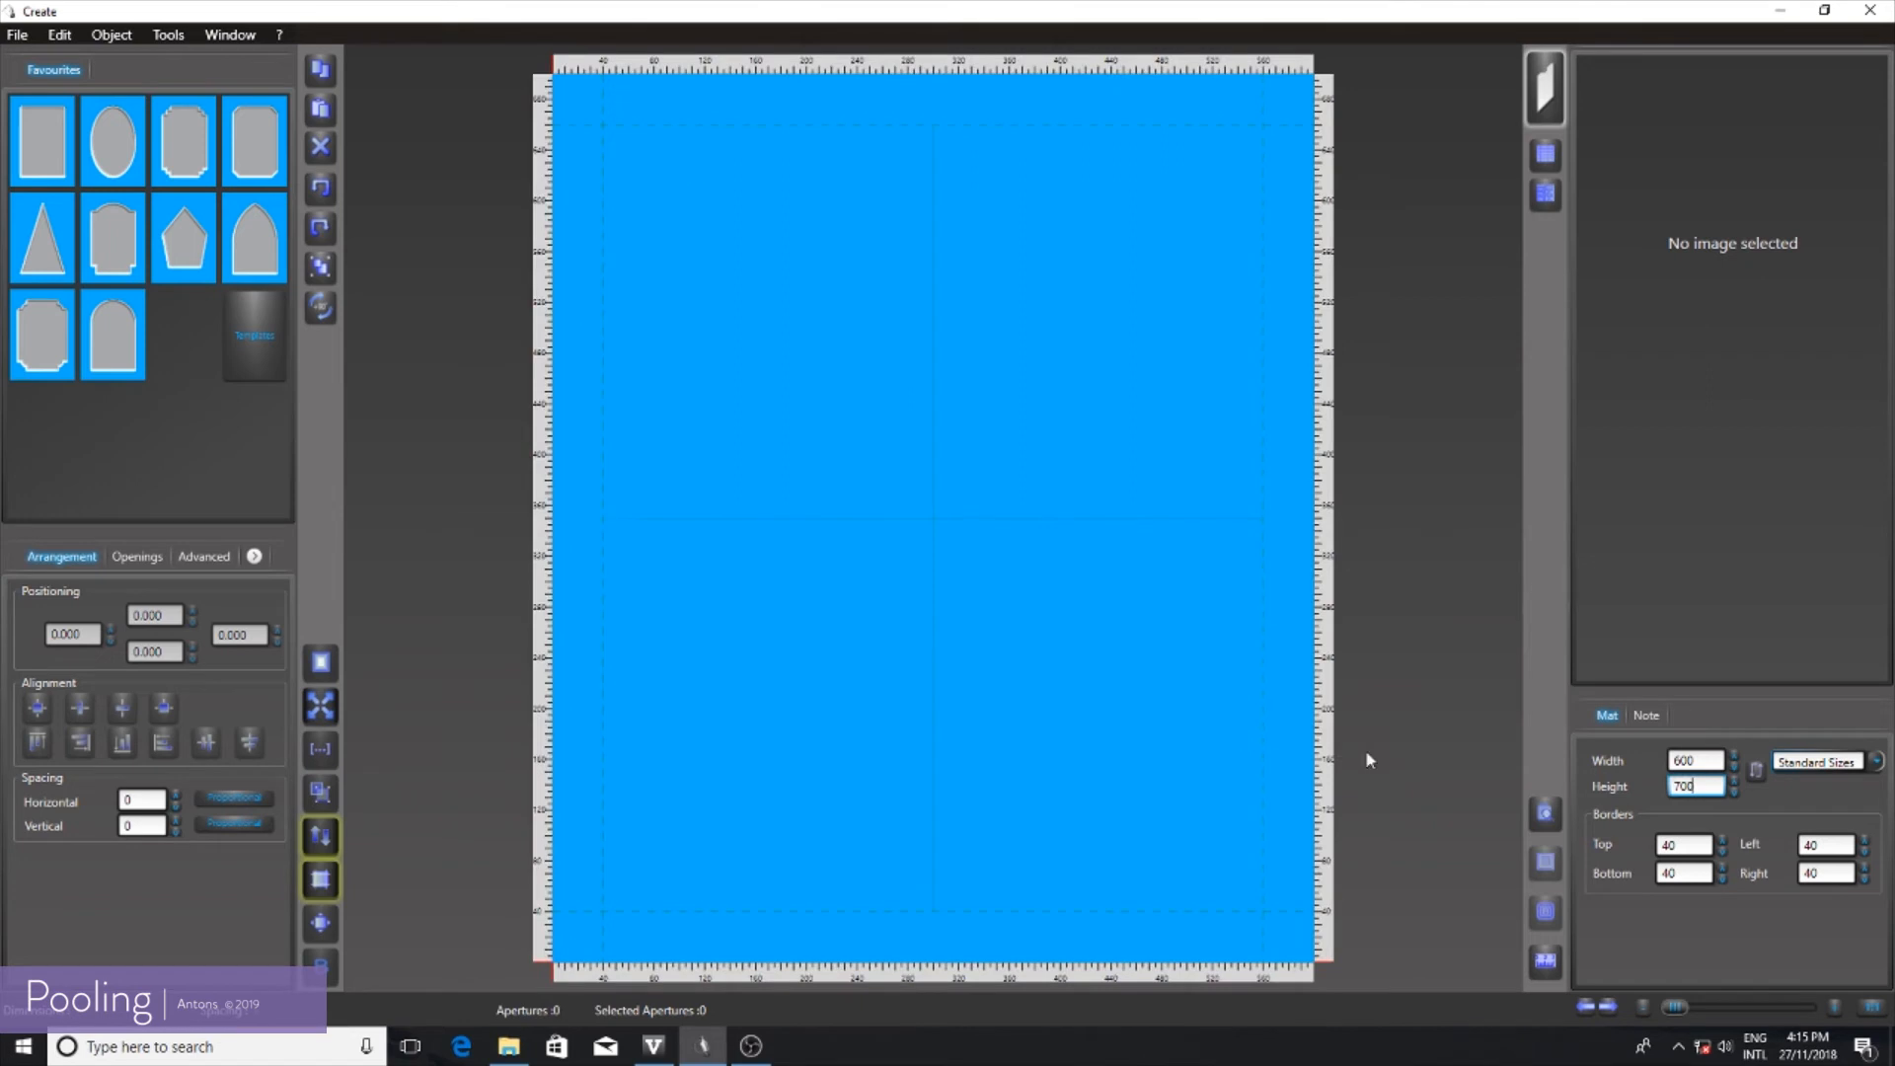
{"action": "left_click_drag", "start_coordinate": [50, 154], "coordinate": [702, 430]}
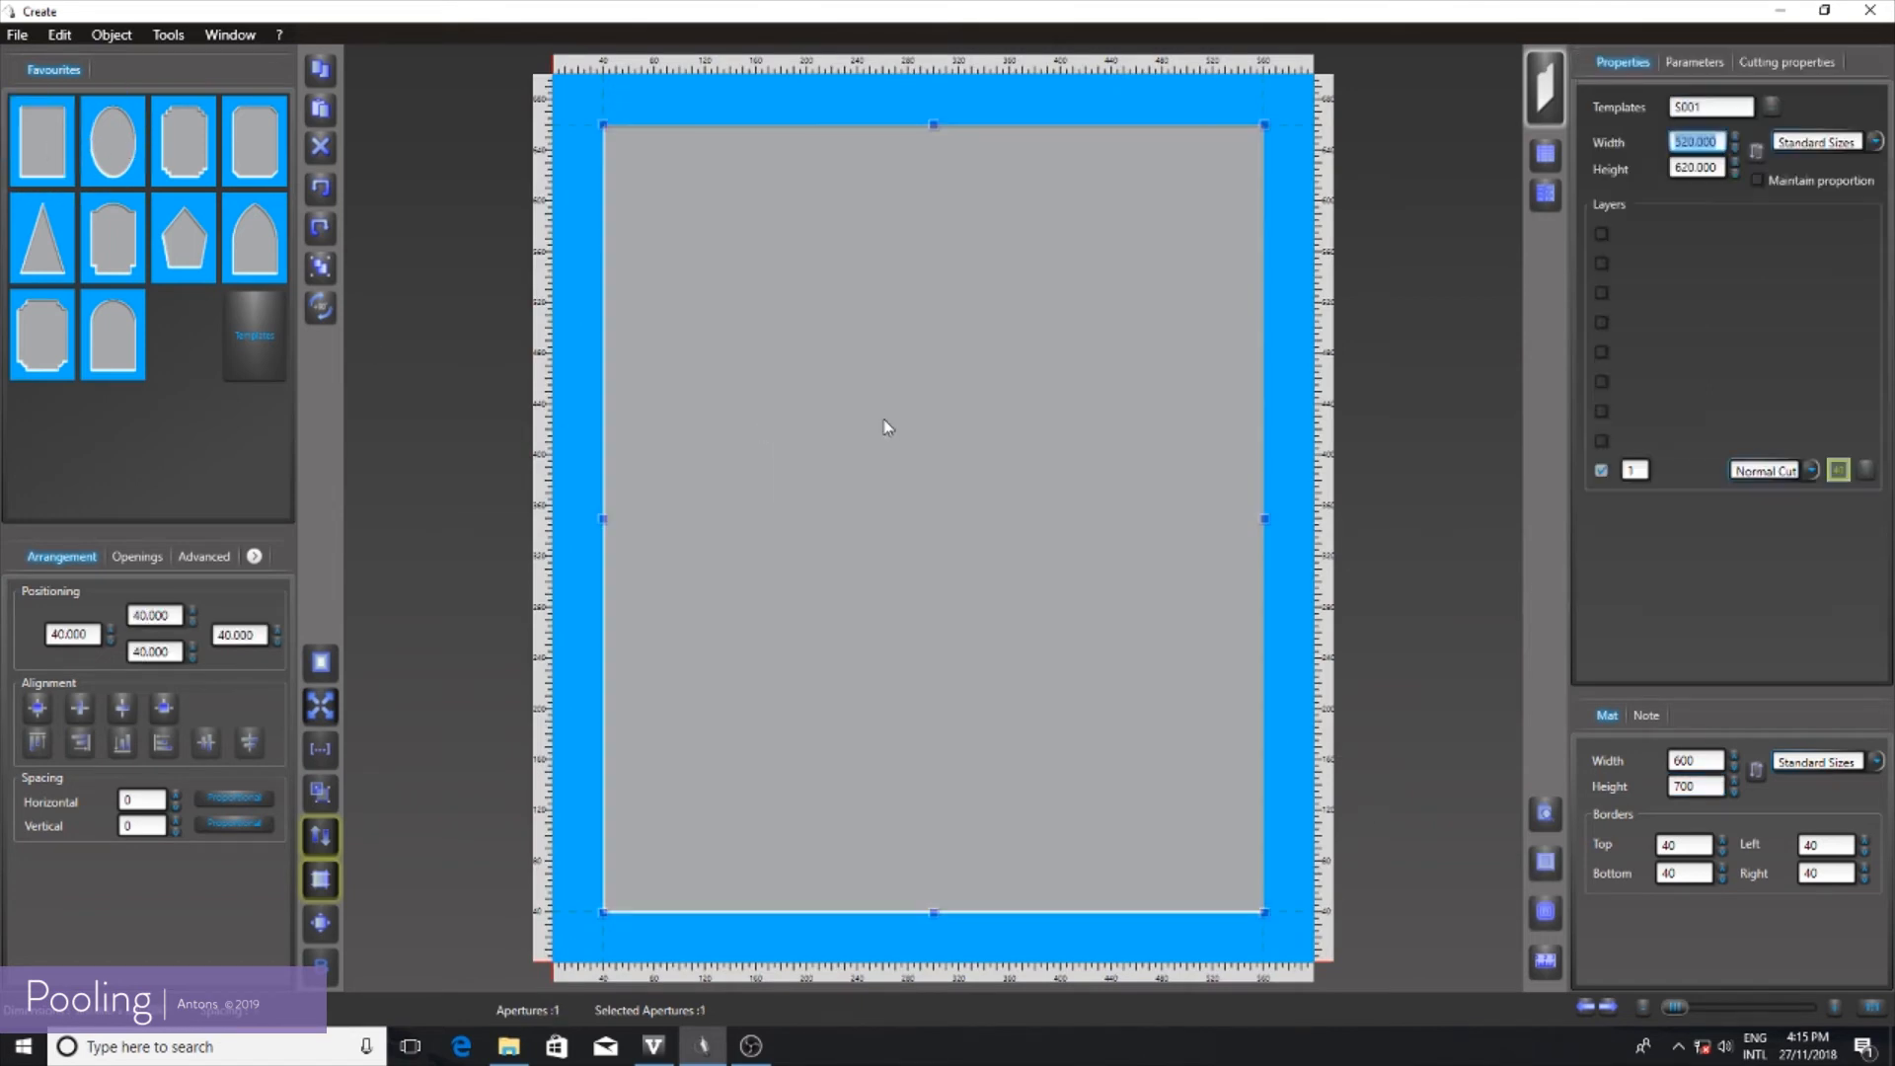
- Send a single copy of the 600 × 700 mm mat to the pool, with the customer's first name as job name
{"action": "left_click", "coordinate": [1549, 158]}
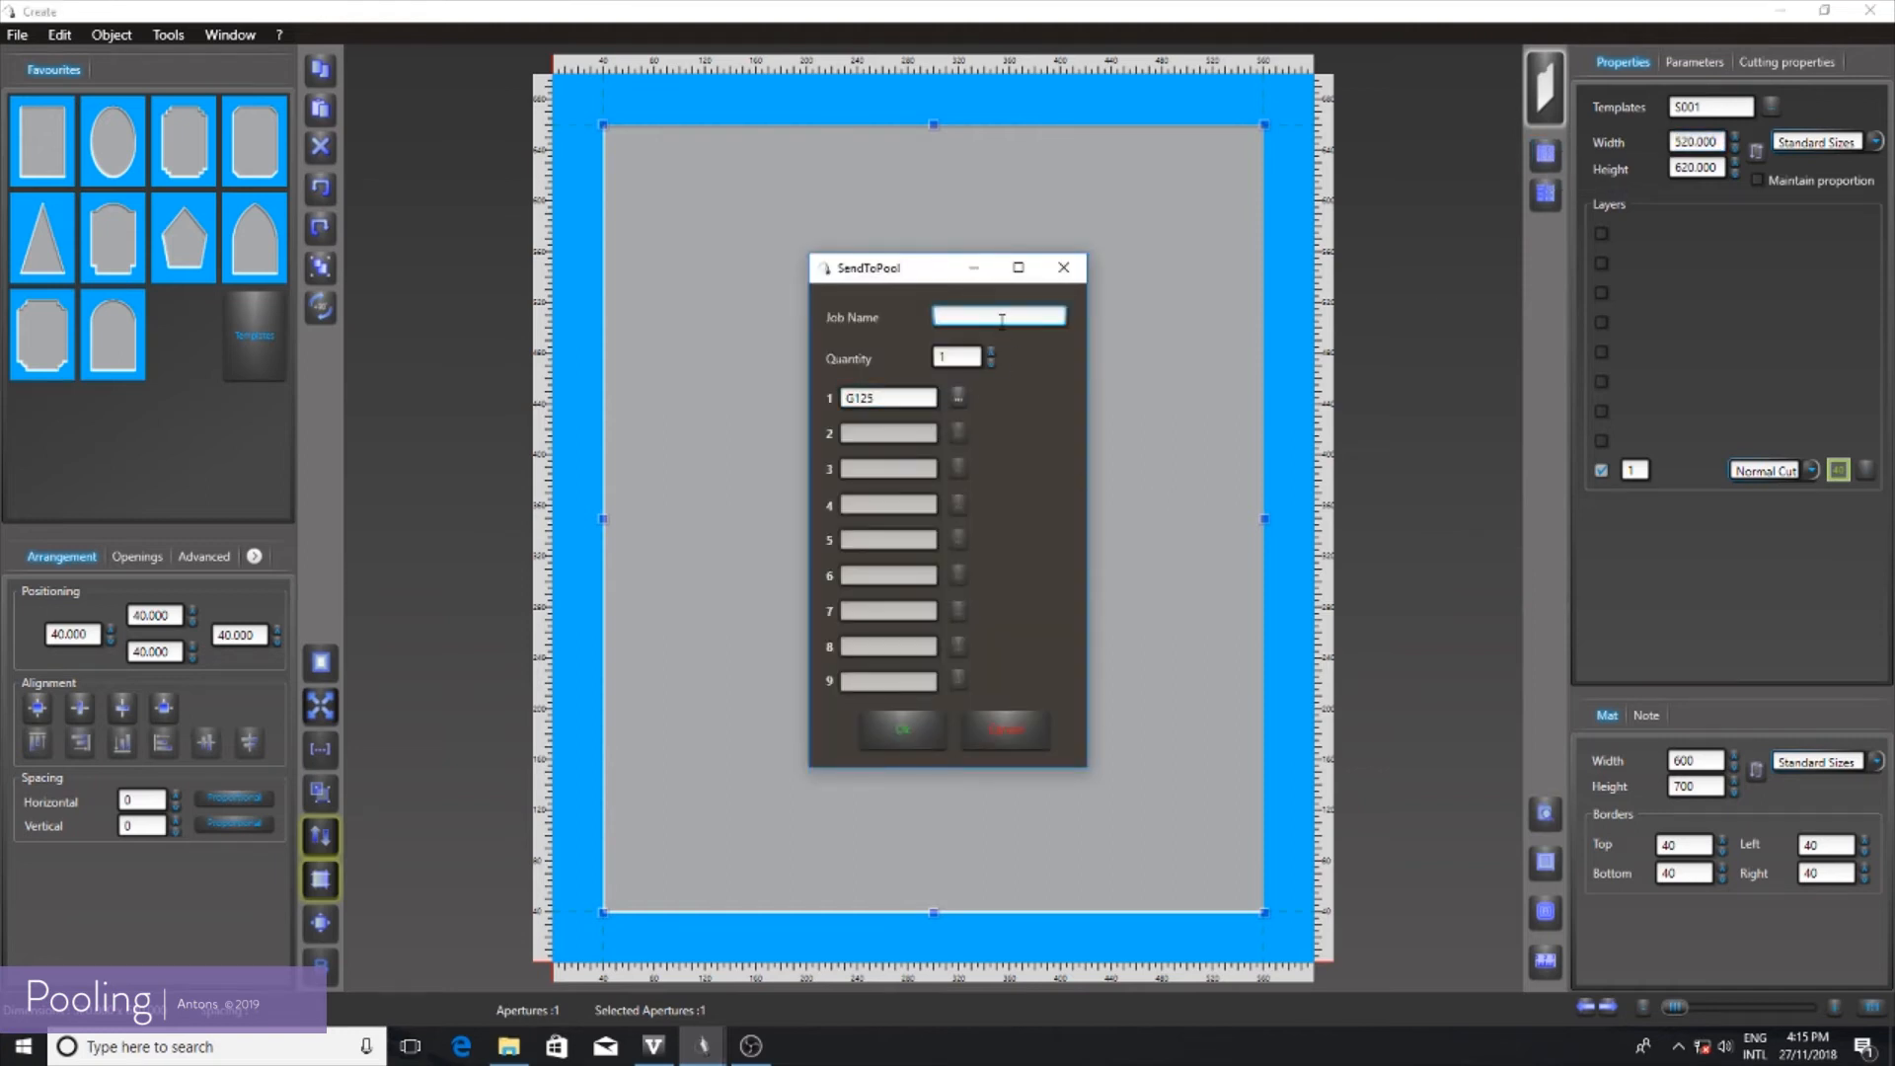
{"action": "type", "text": "bob"}
{"action": "left_click", "coordinate": [928, 731]}
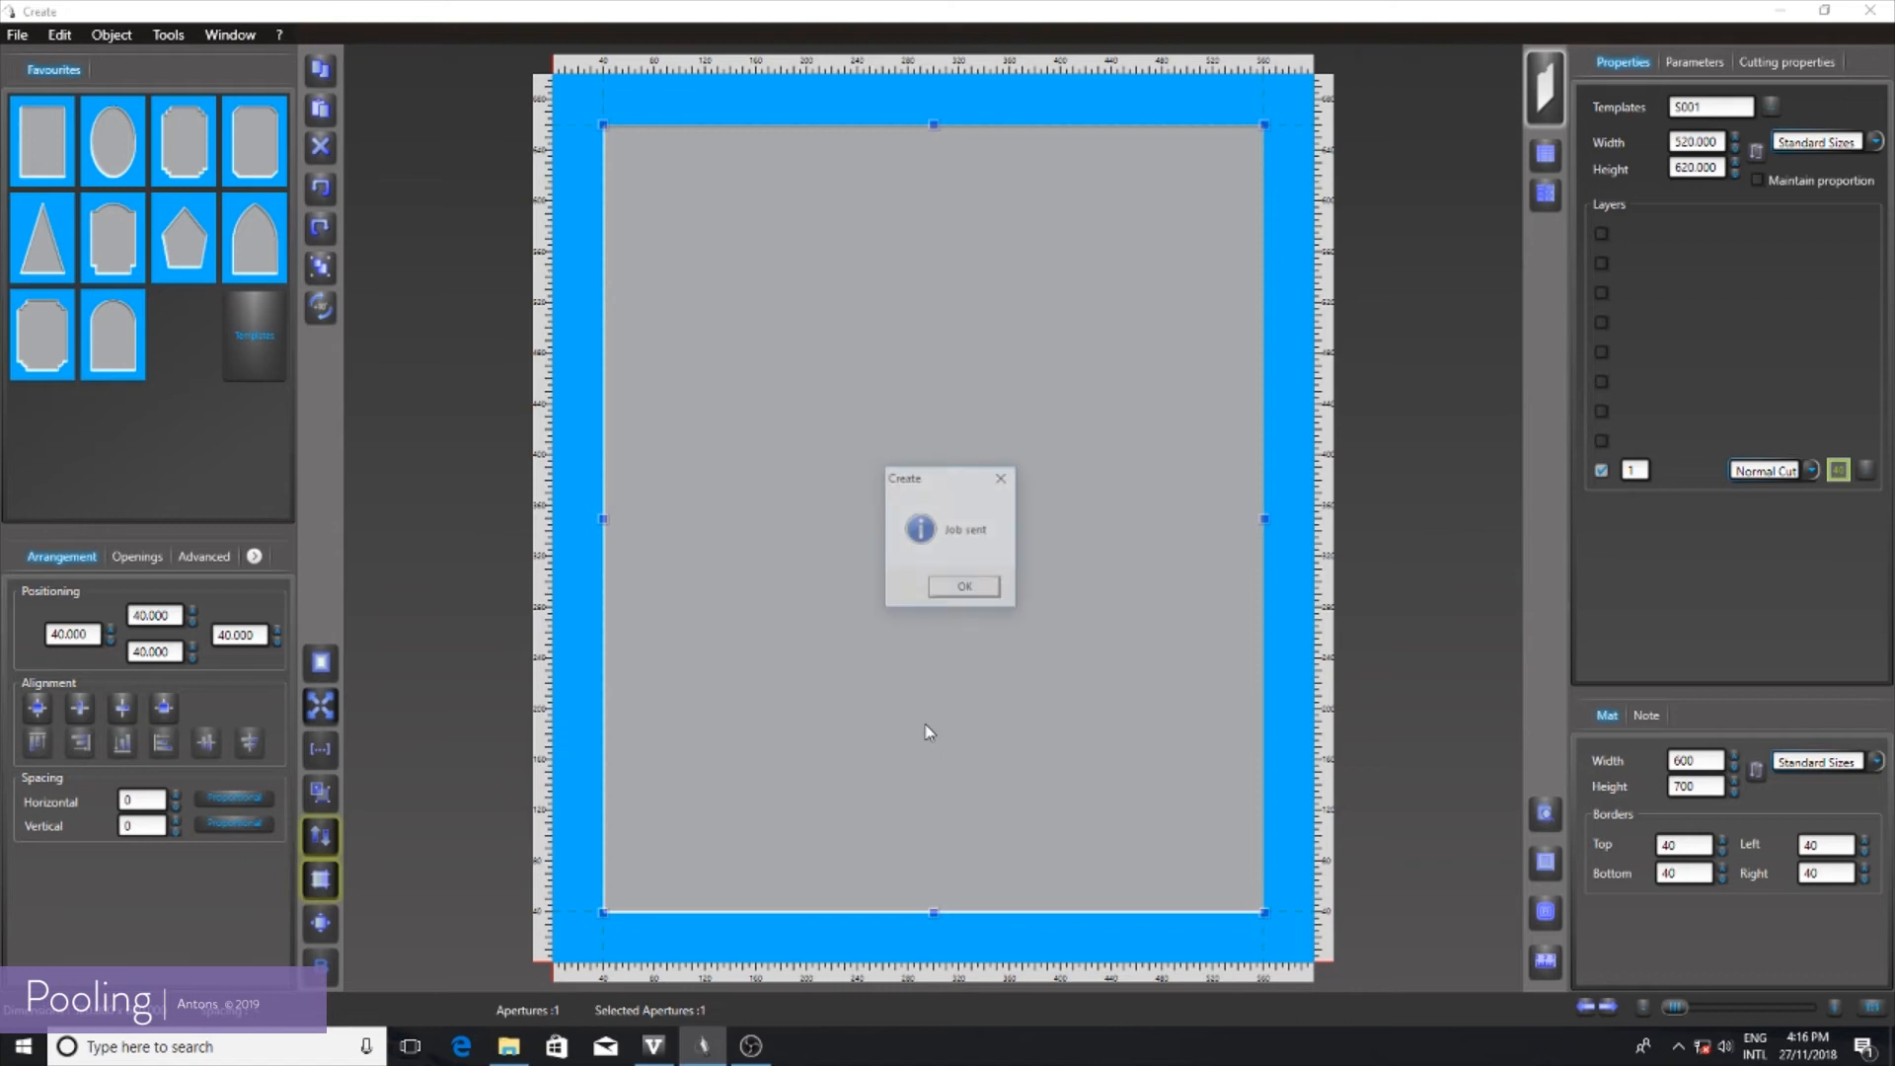
{"action": "left_click", "coordinate": [981, 588]}
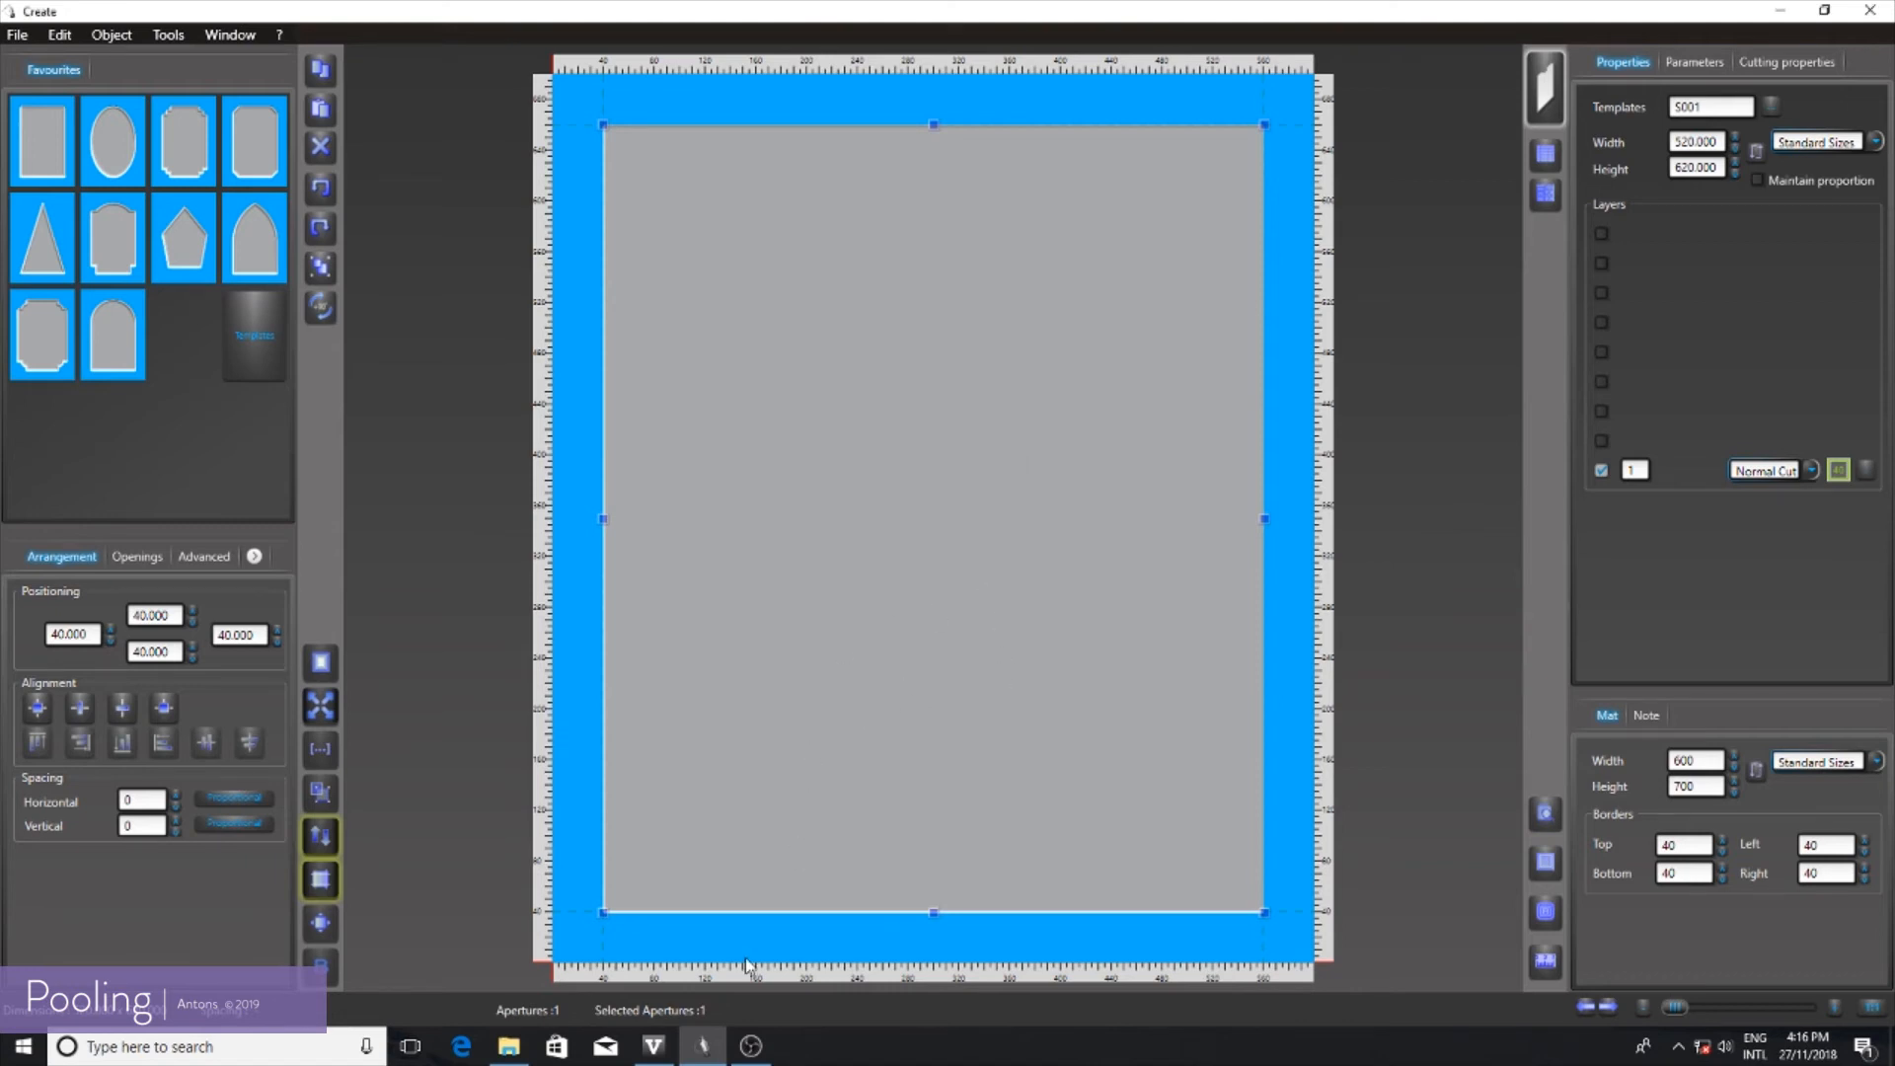
- Switch to Smart Cut through V Studio and open the pool's job list
{"action": "left_click", "coordinate": [659, 1054]}
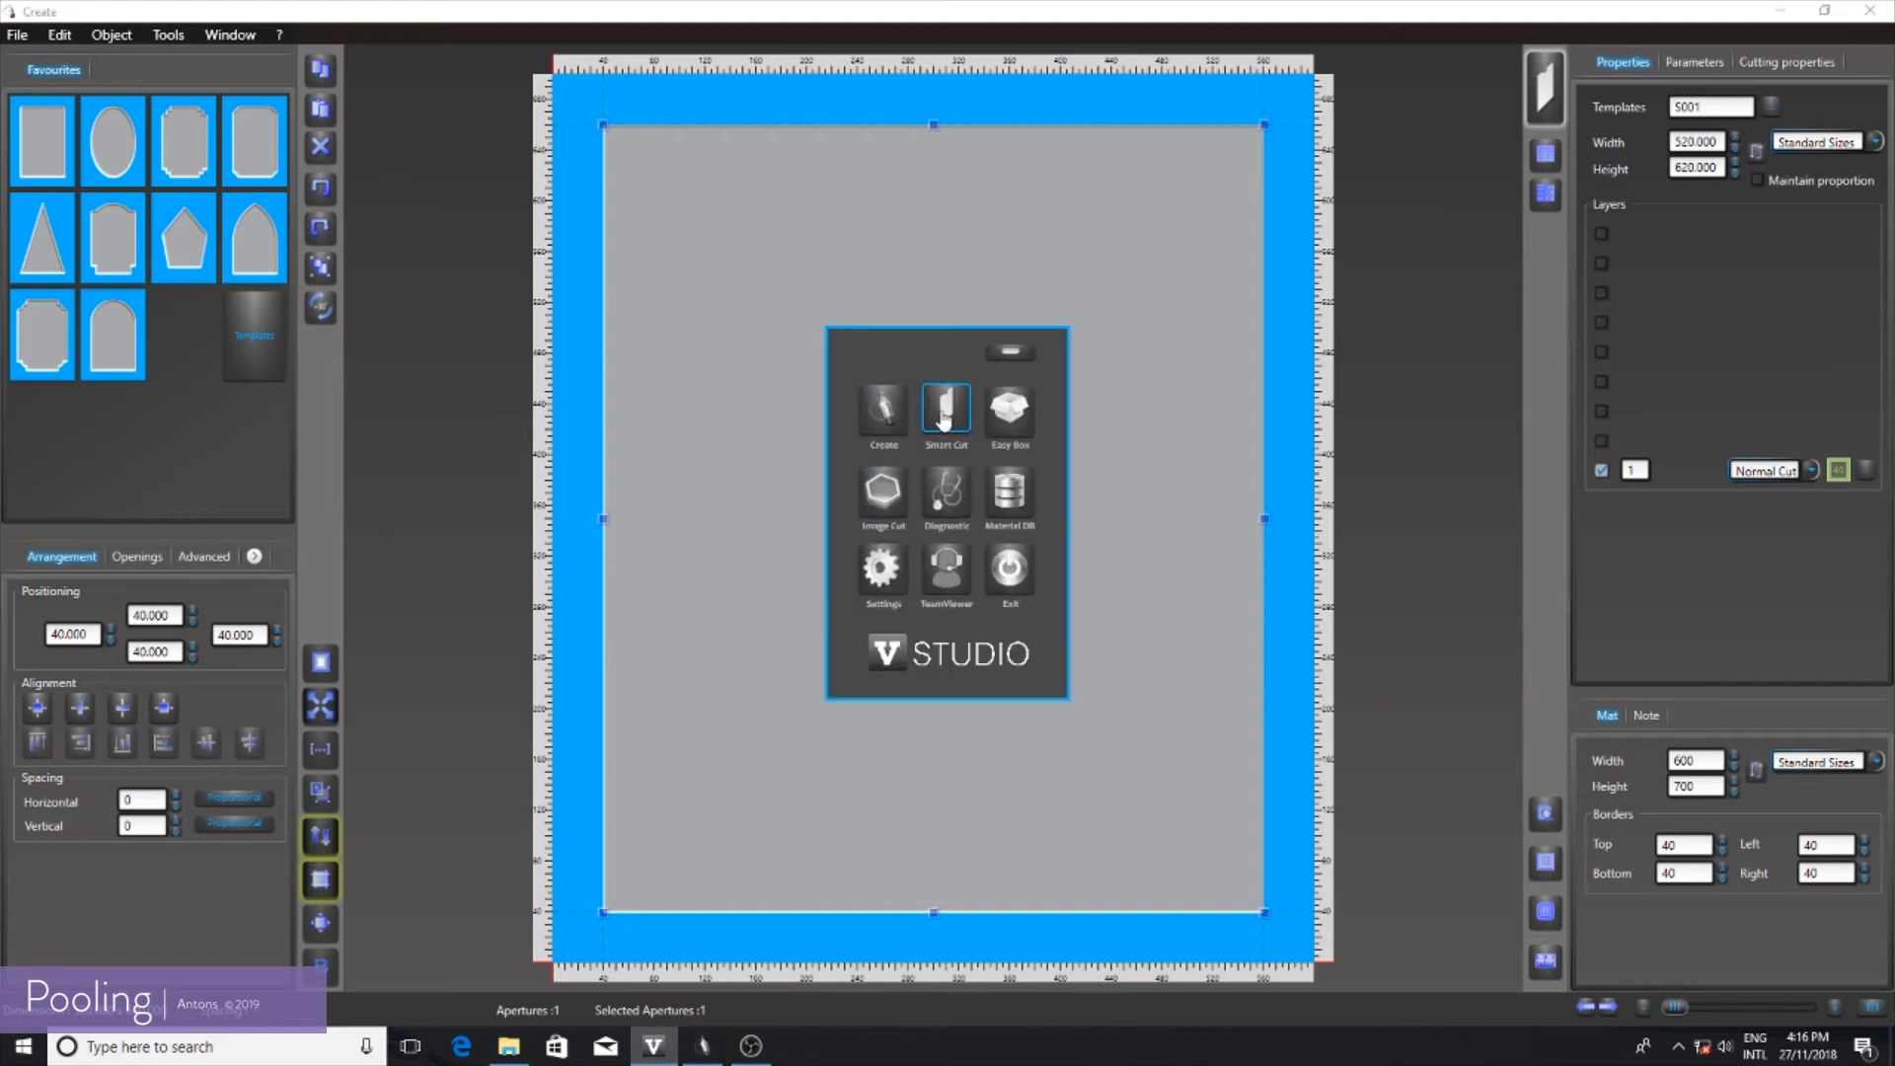
{"action": "left_click", "coordinate": [952, 420]}
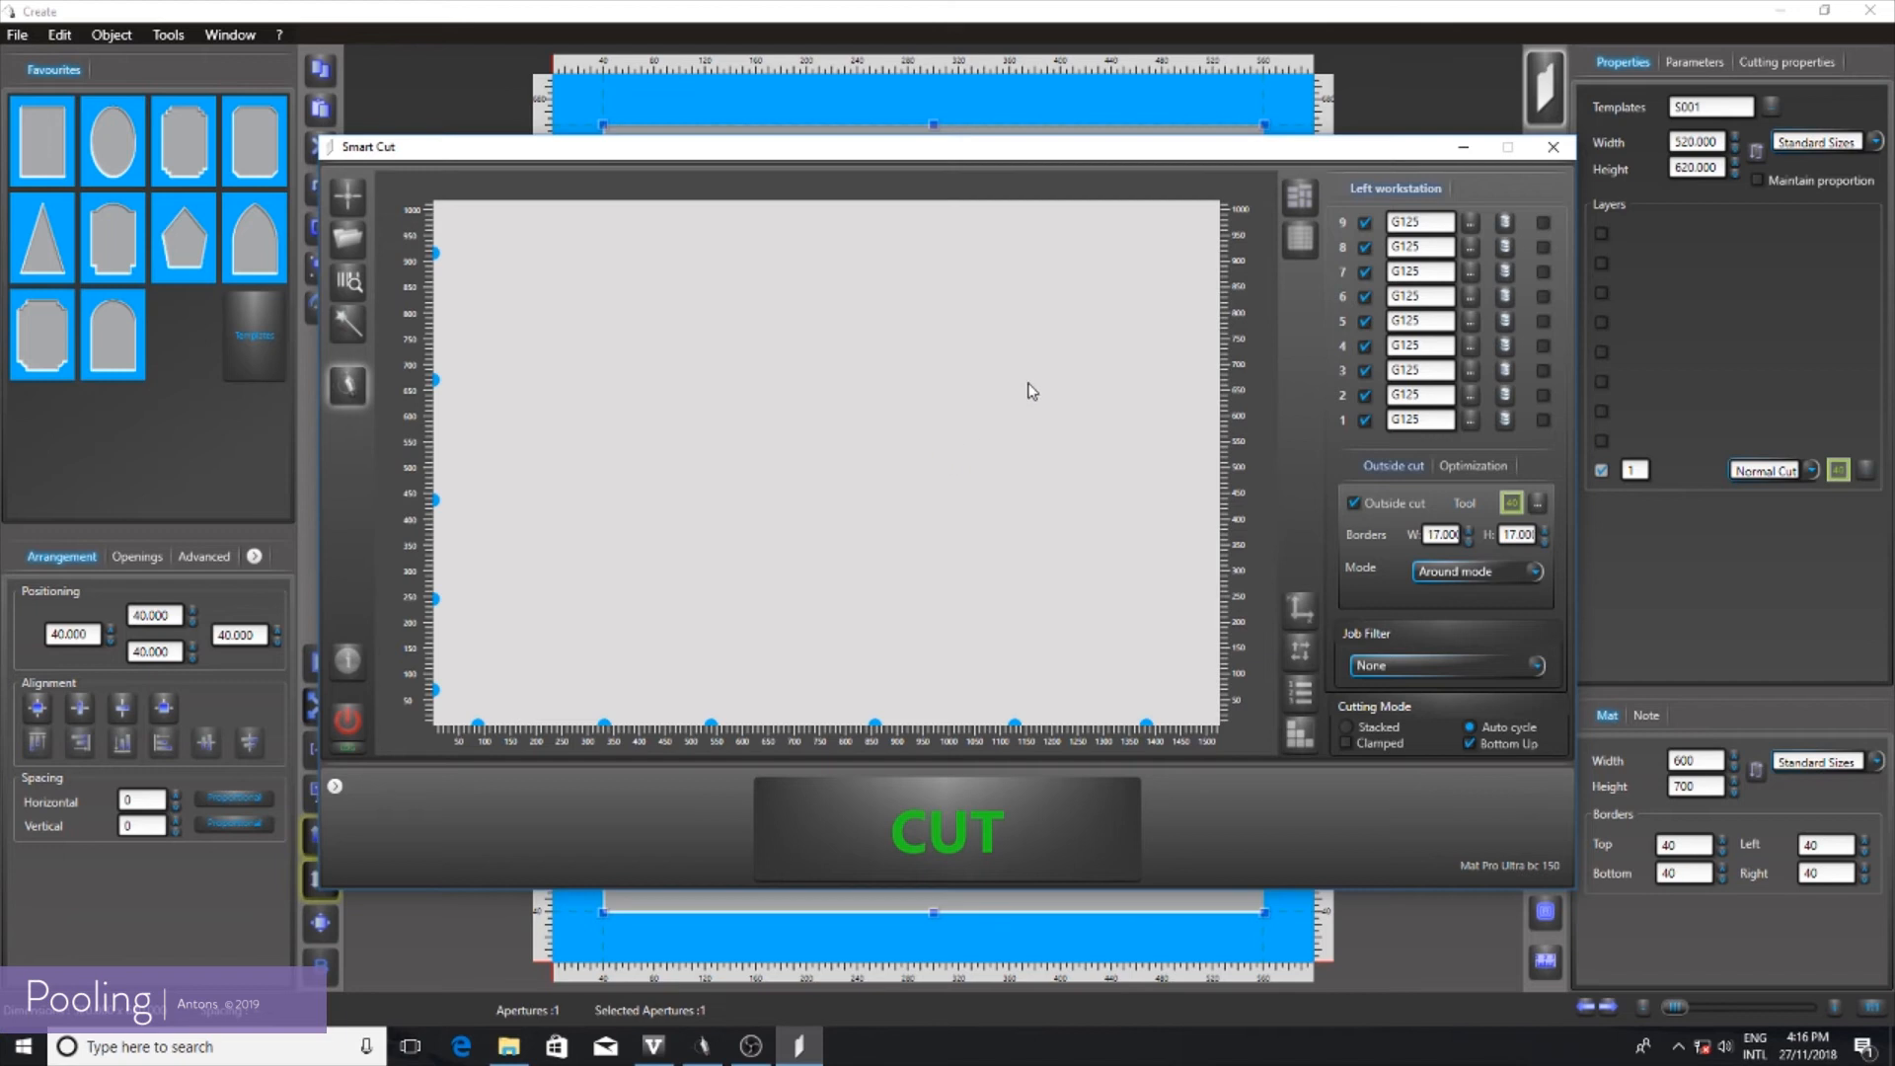
{"action": "left_click", "coordinate": [1301, 240]}
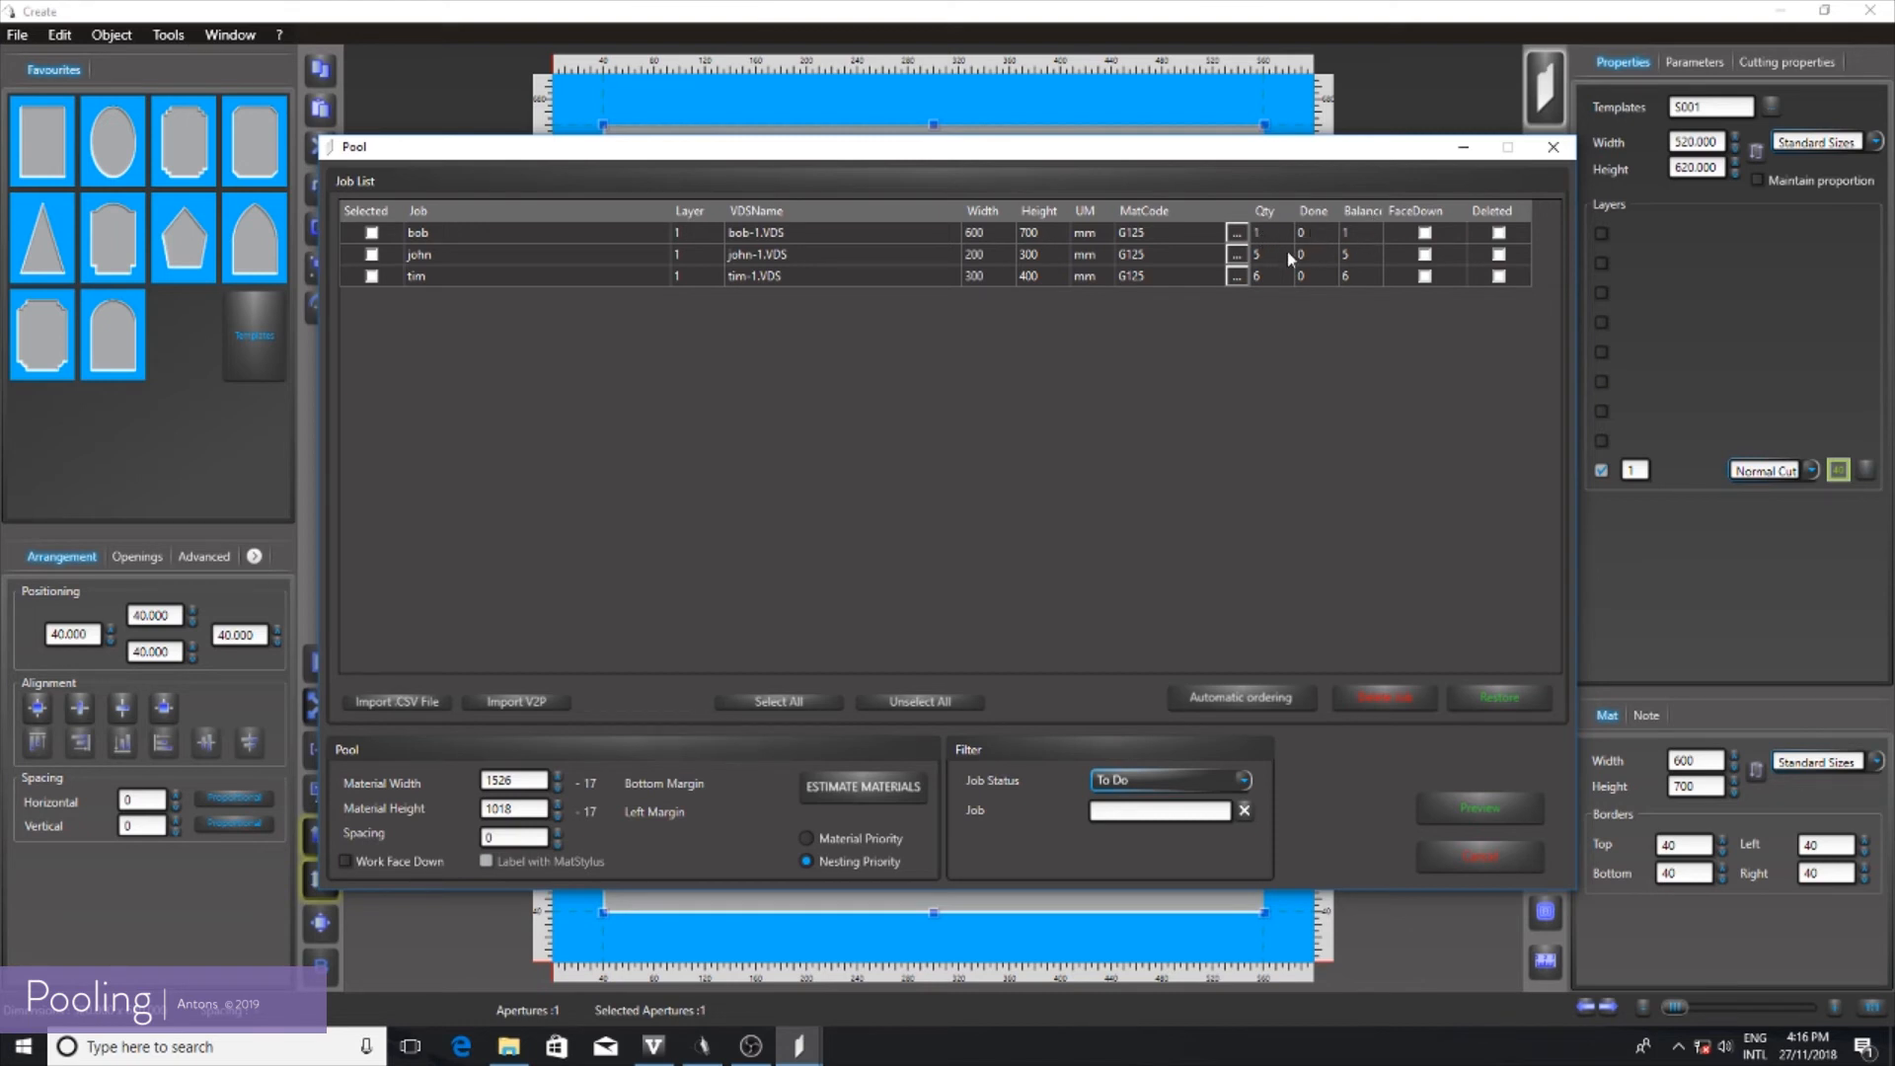
- Preview all three pooled jobs nested on a material size of 1000 × 800 and load the layout for cutting
{"action": "left_click", "coordinate": [371, 232]}
{"action": "left_click", "coordinate": [371, 254]}
{"action": "left_click", "coordinate": [371, 276]}
{"action": "double_click", "coordinate": [517, 780]}
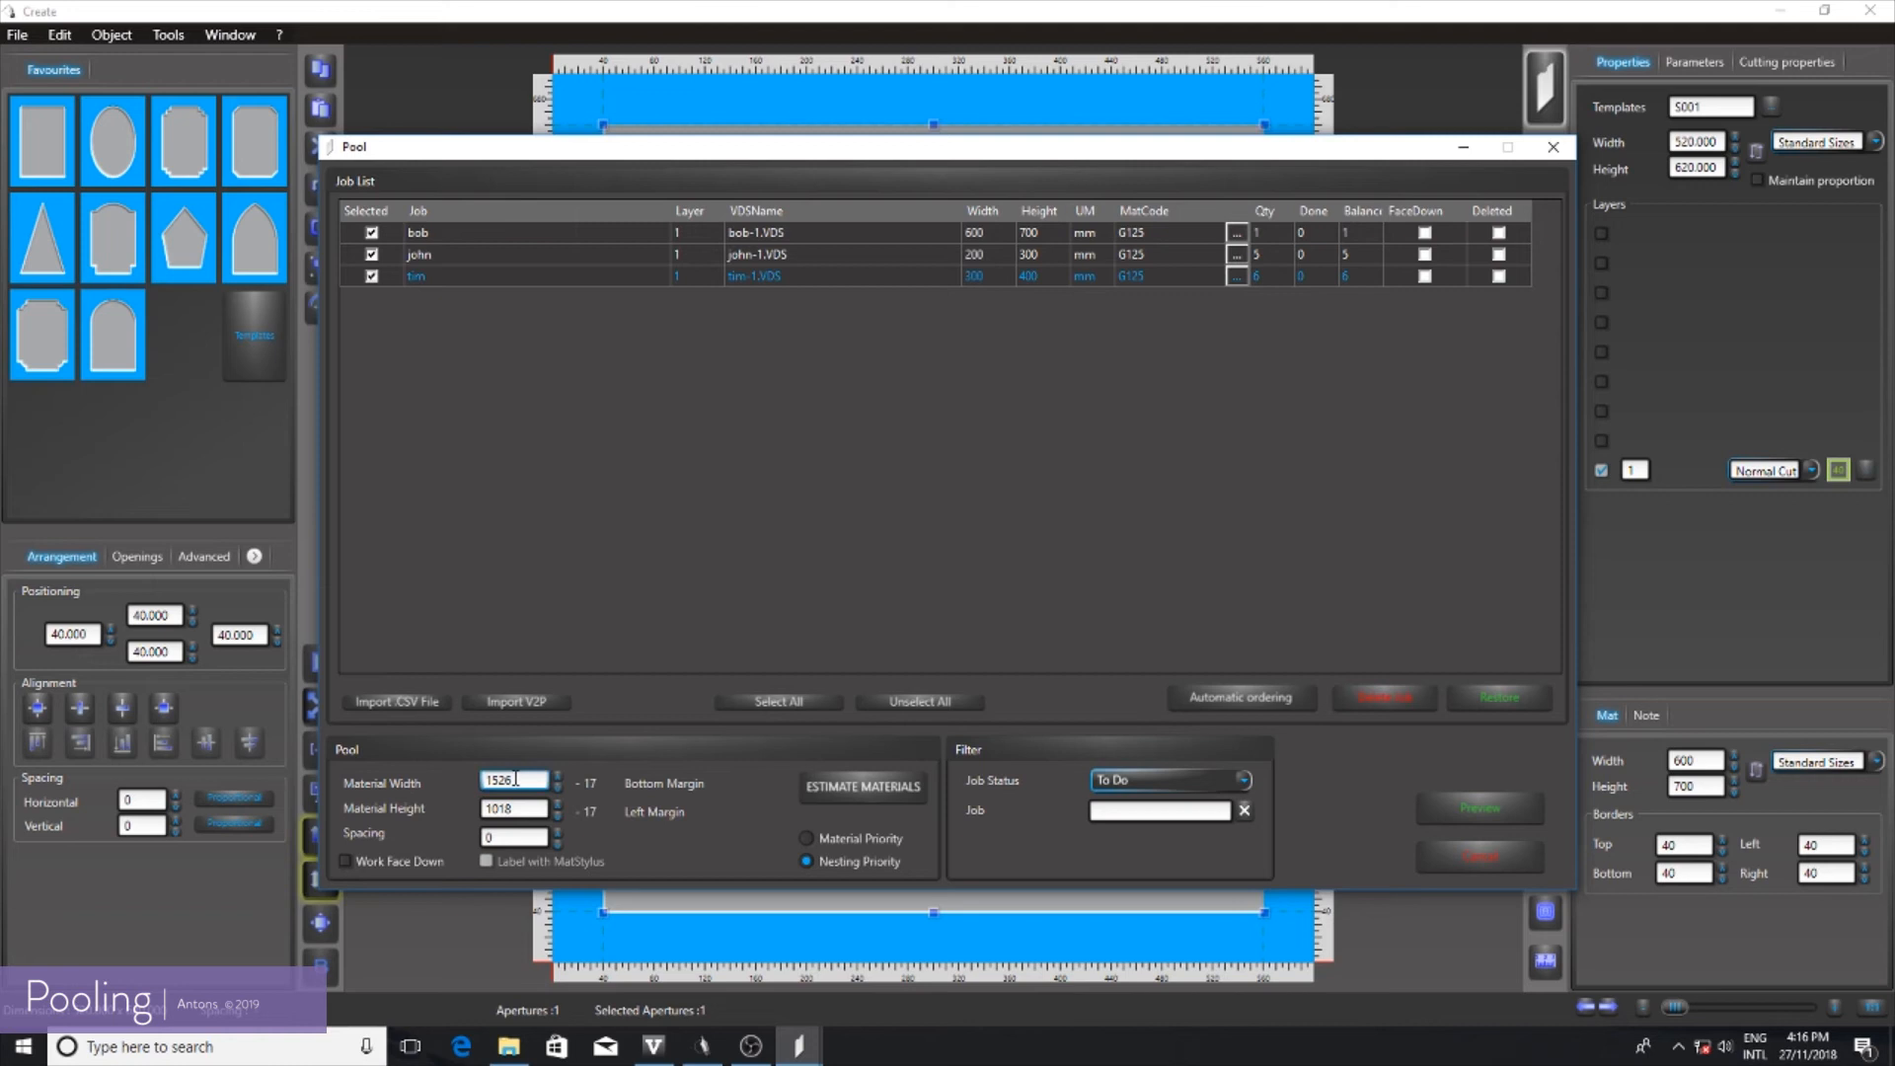
{"action": "type", "text": "1000"}
{"action": "key", "text": "Tab"}
{"action": "type", "text": "800"}
{"action": "left_click", "coordinate": [1480, 807]}
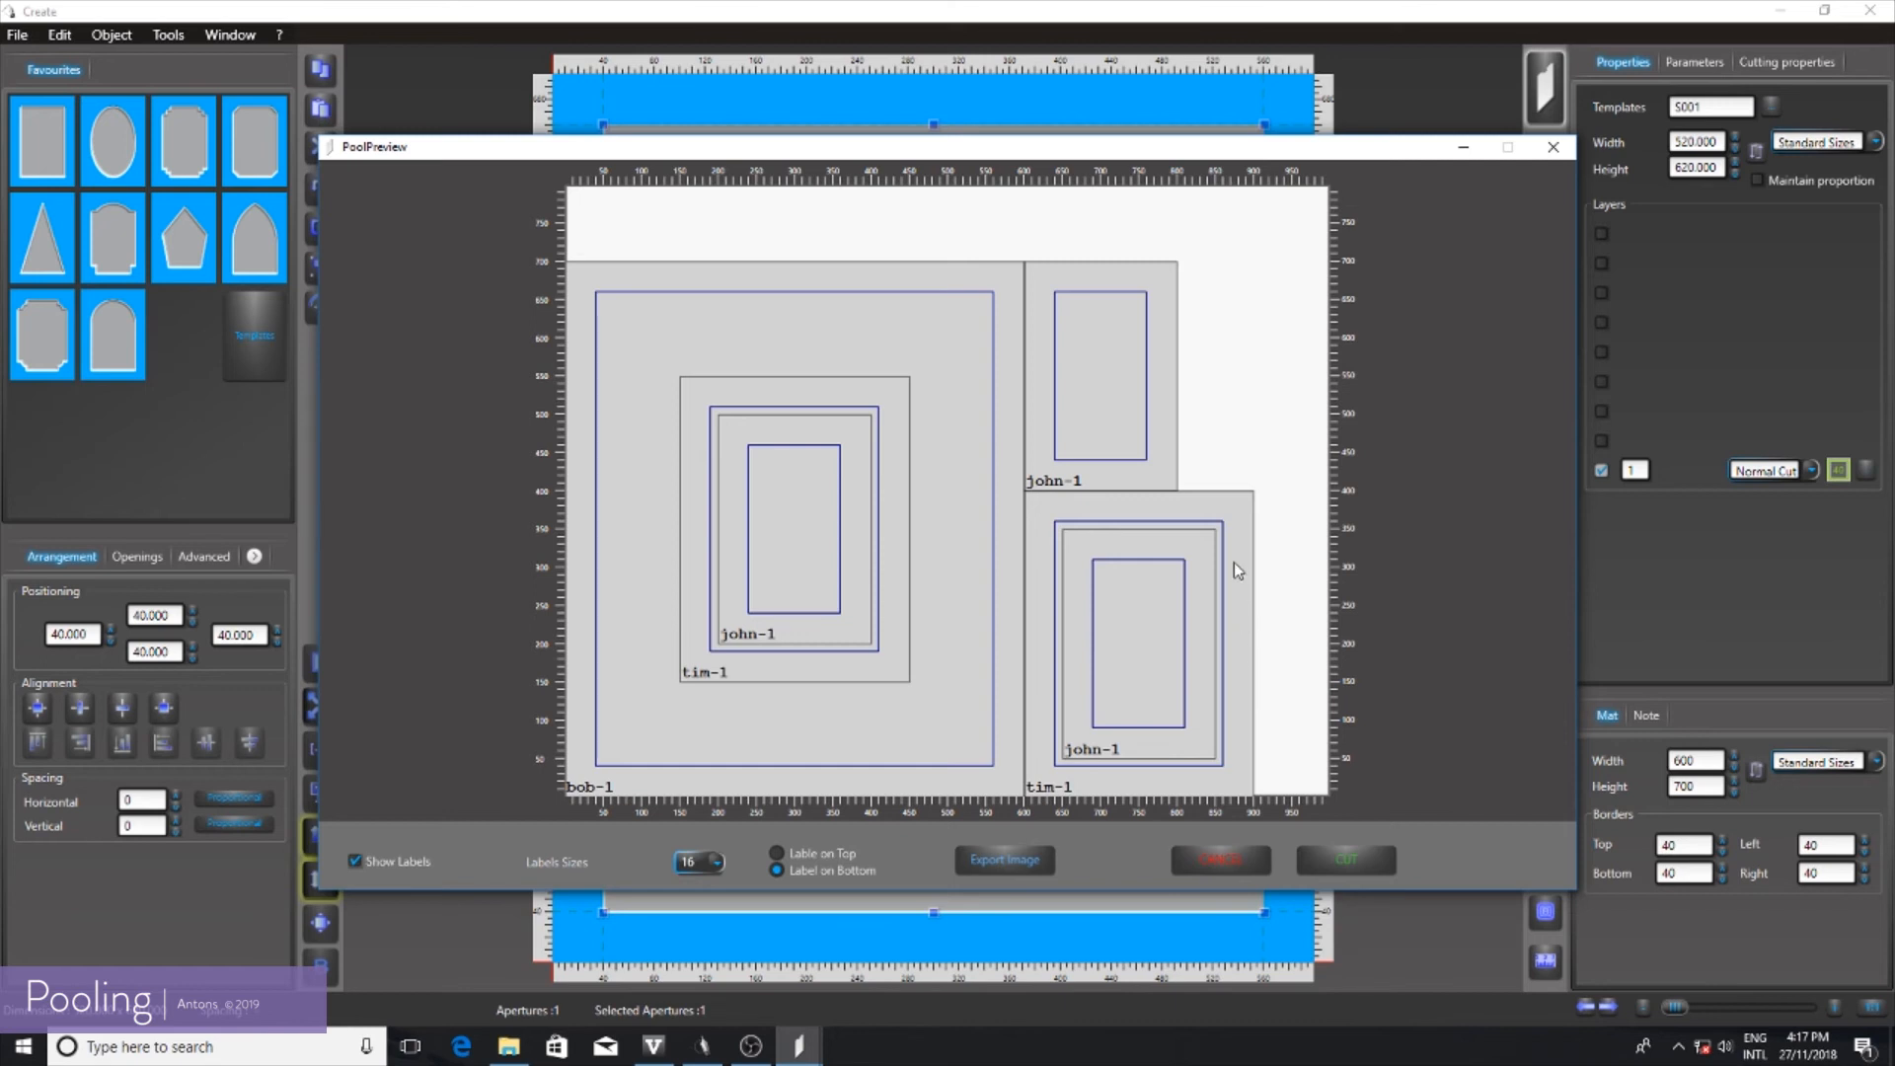
{"action": "left_click", "coordinate": [1347, 856]}
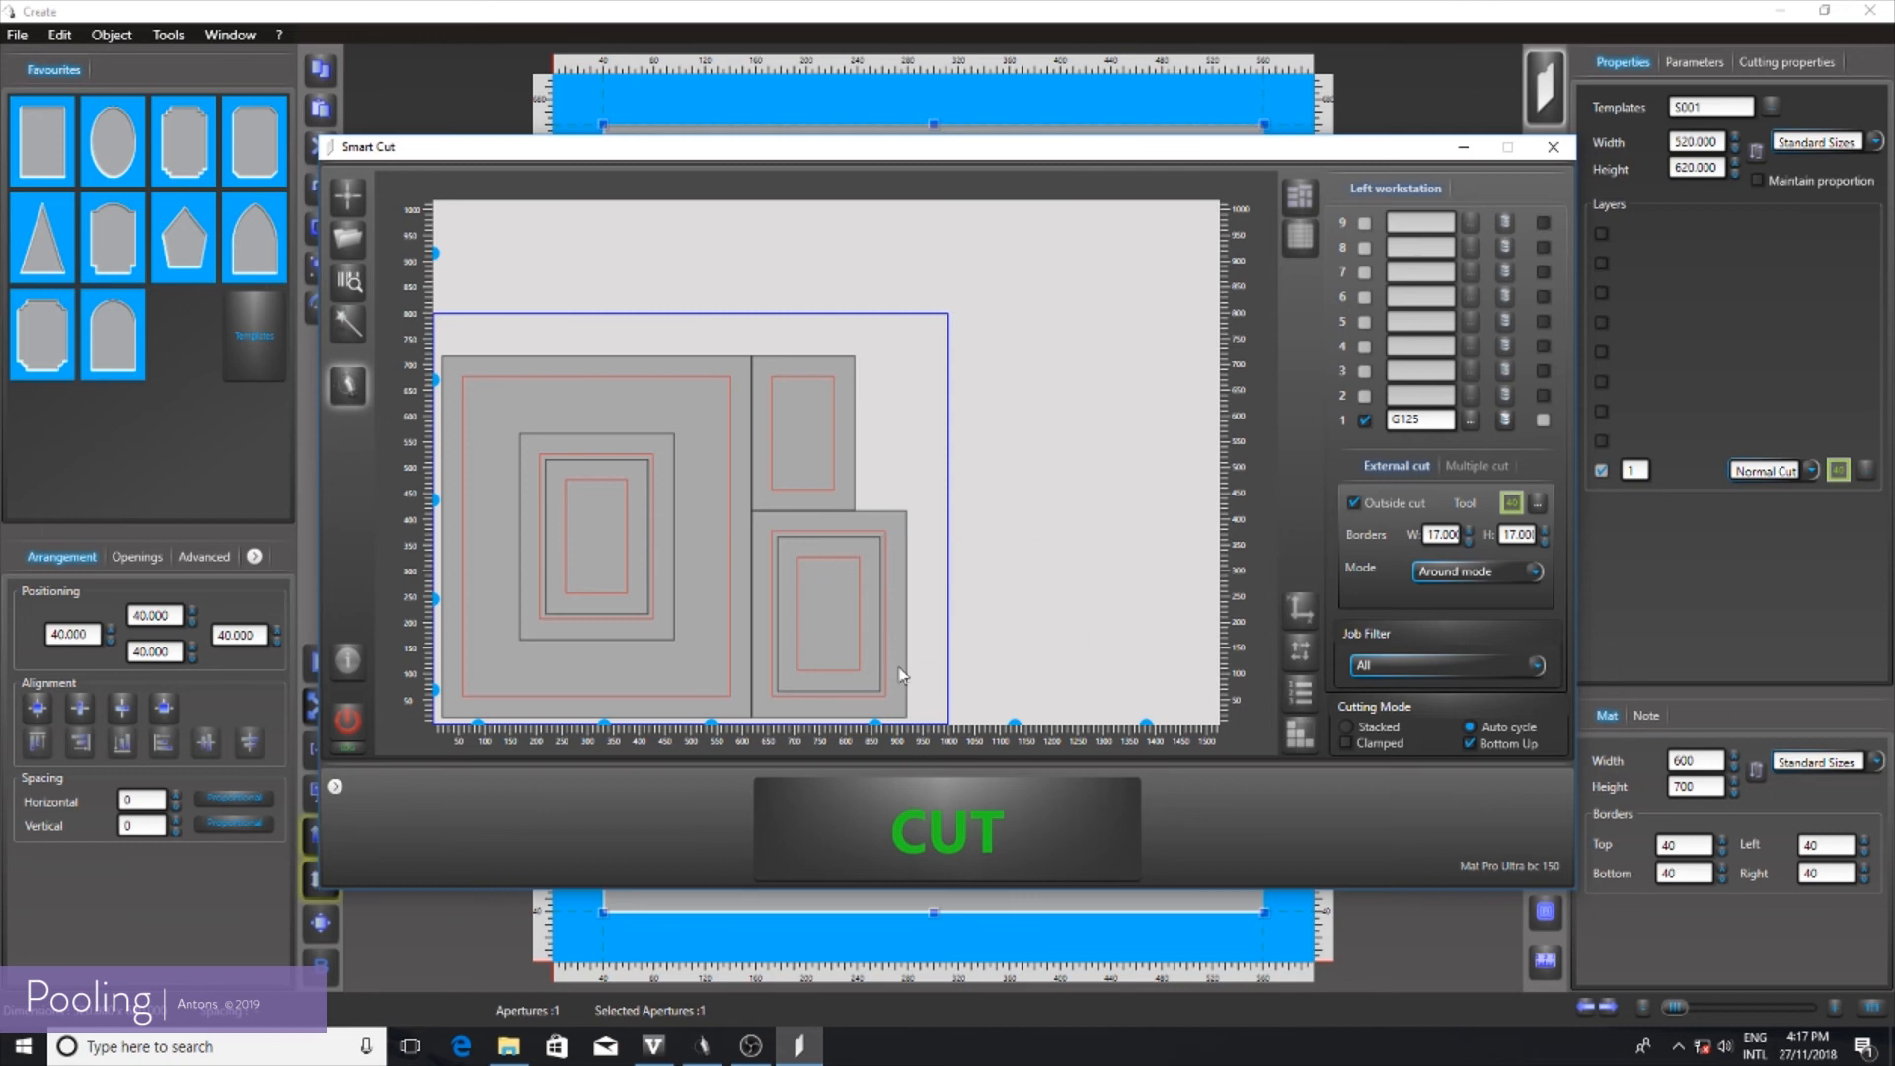
- Clear the layout from the left workstation and enable the outside cut
{"action": "right_click", "coordinate": [837, 597]}
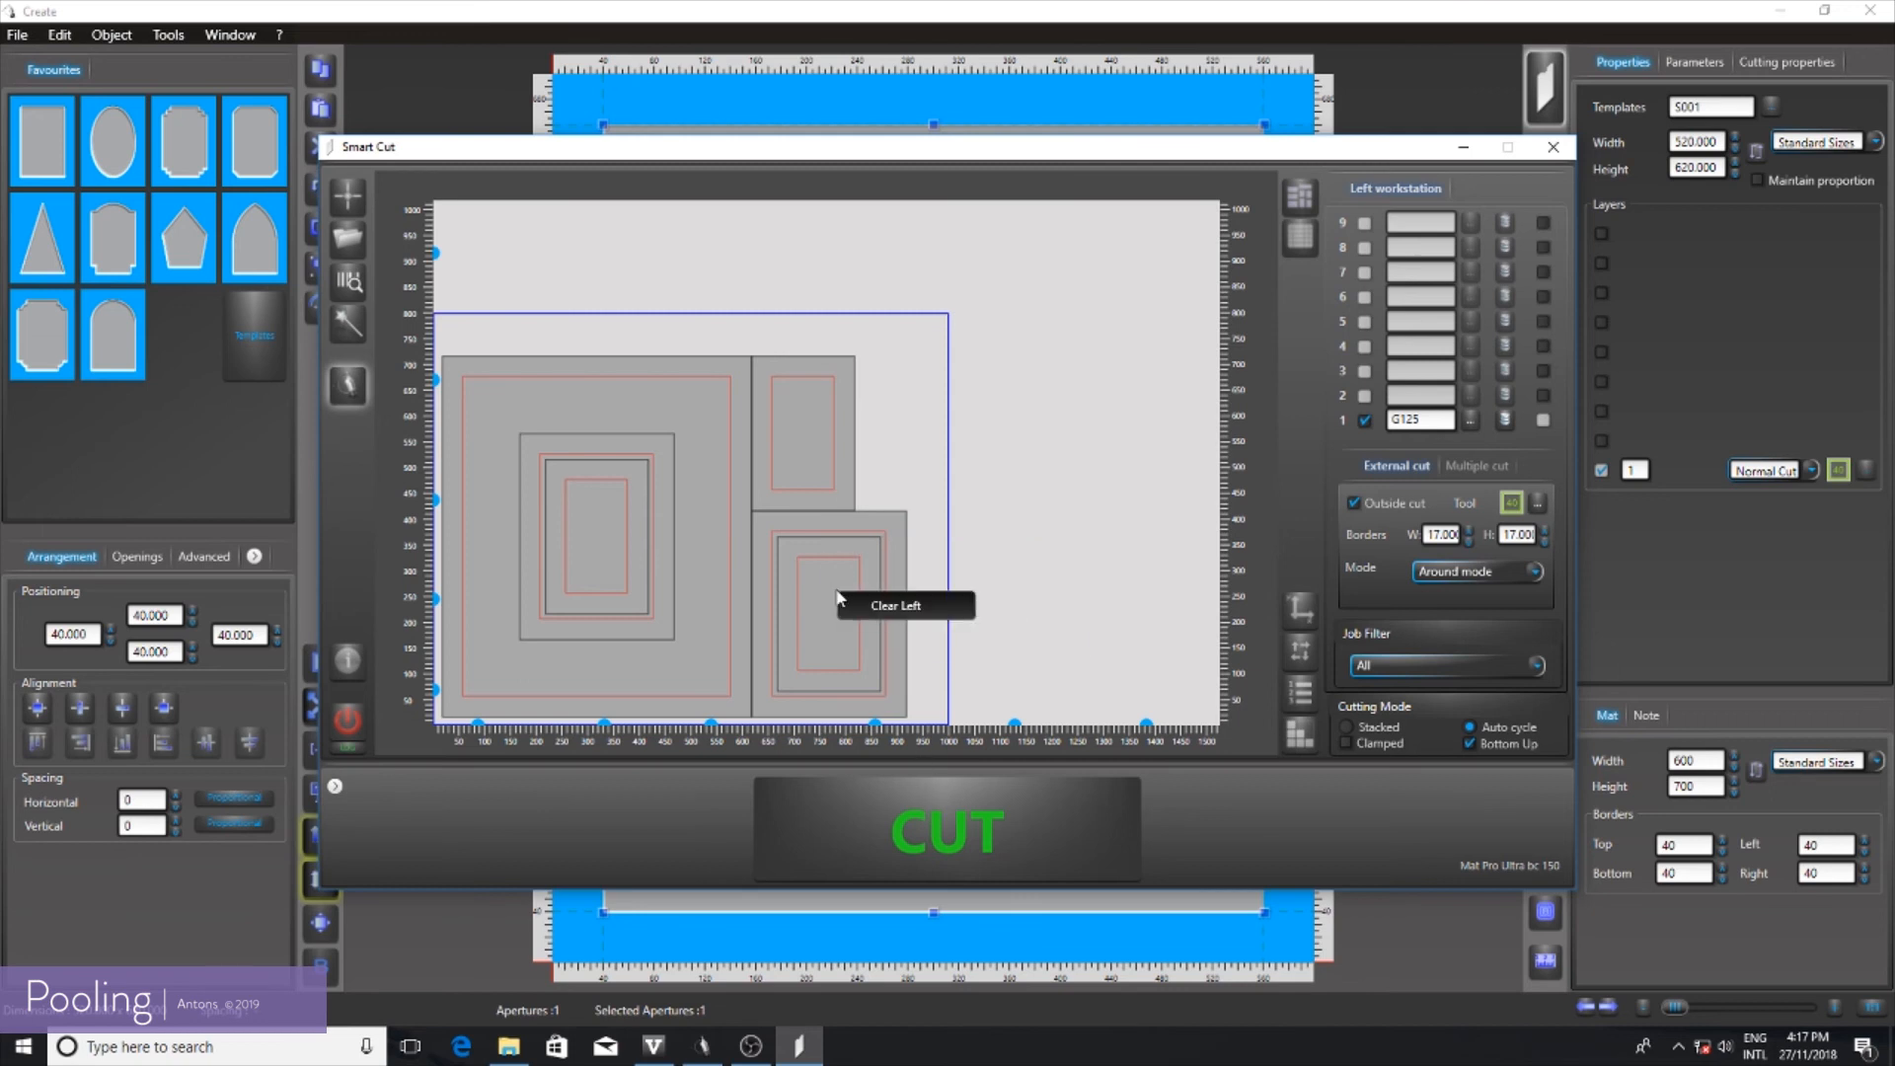
{"action": "left_click", "coordinate": [896, 610]}
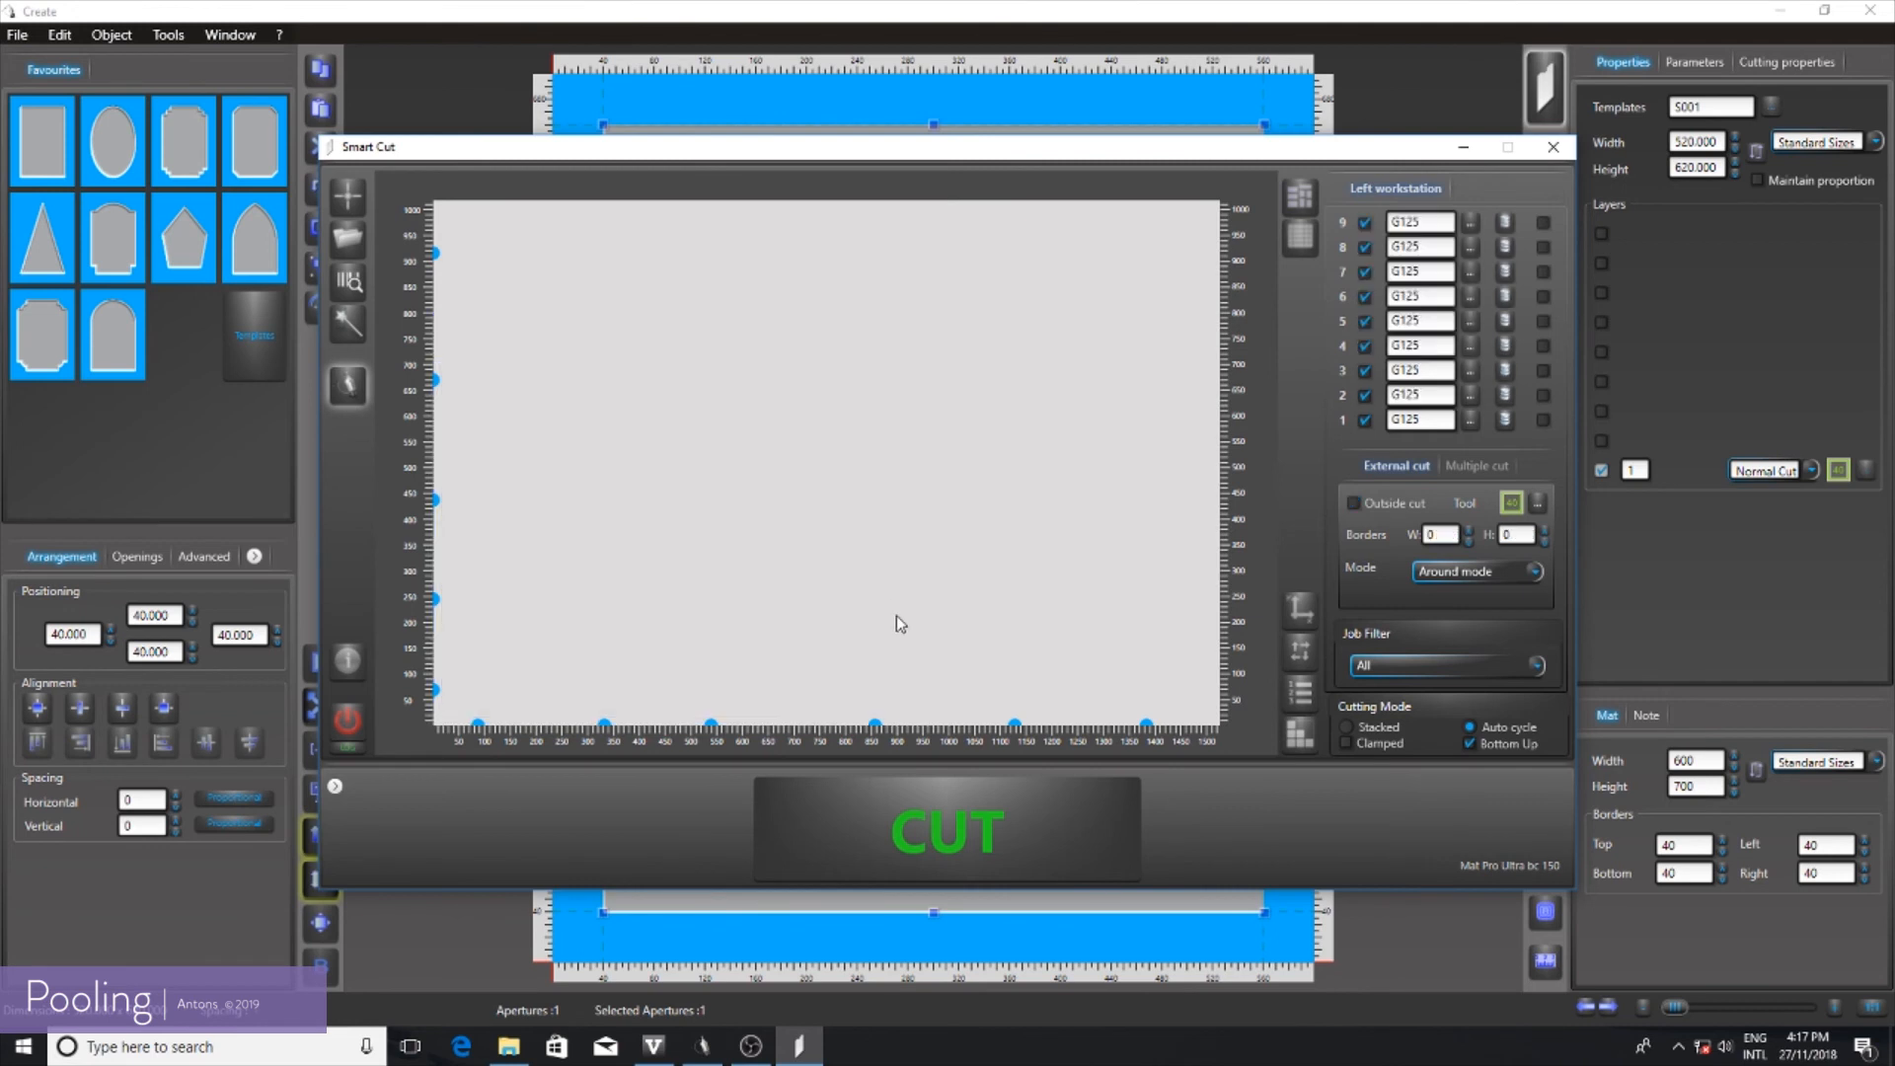
{"action": "left_click", "coordinate": [1303, 249]}
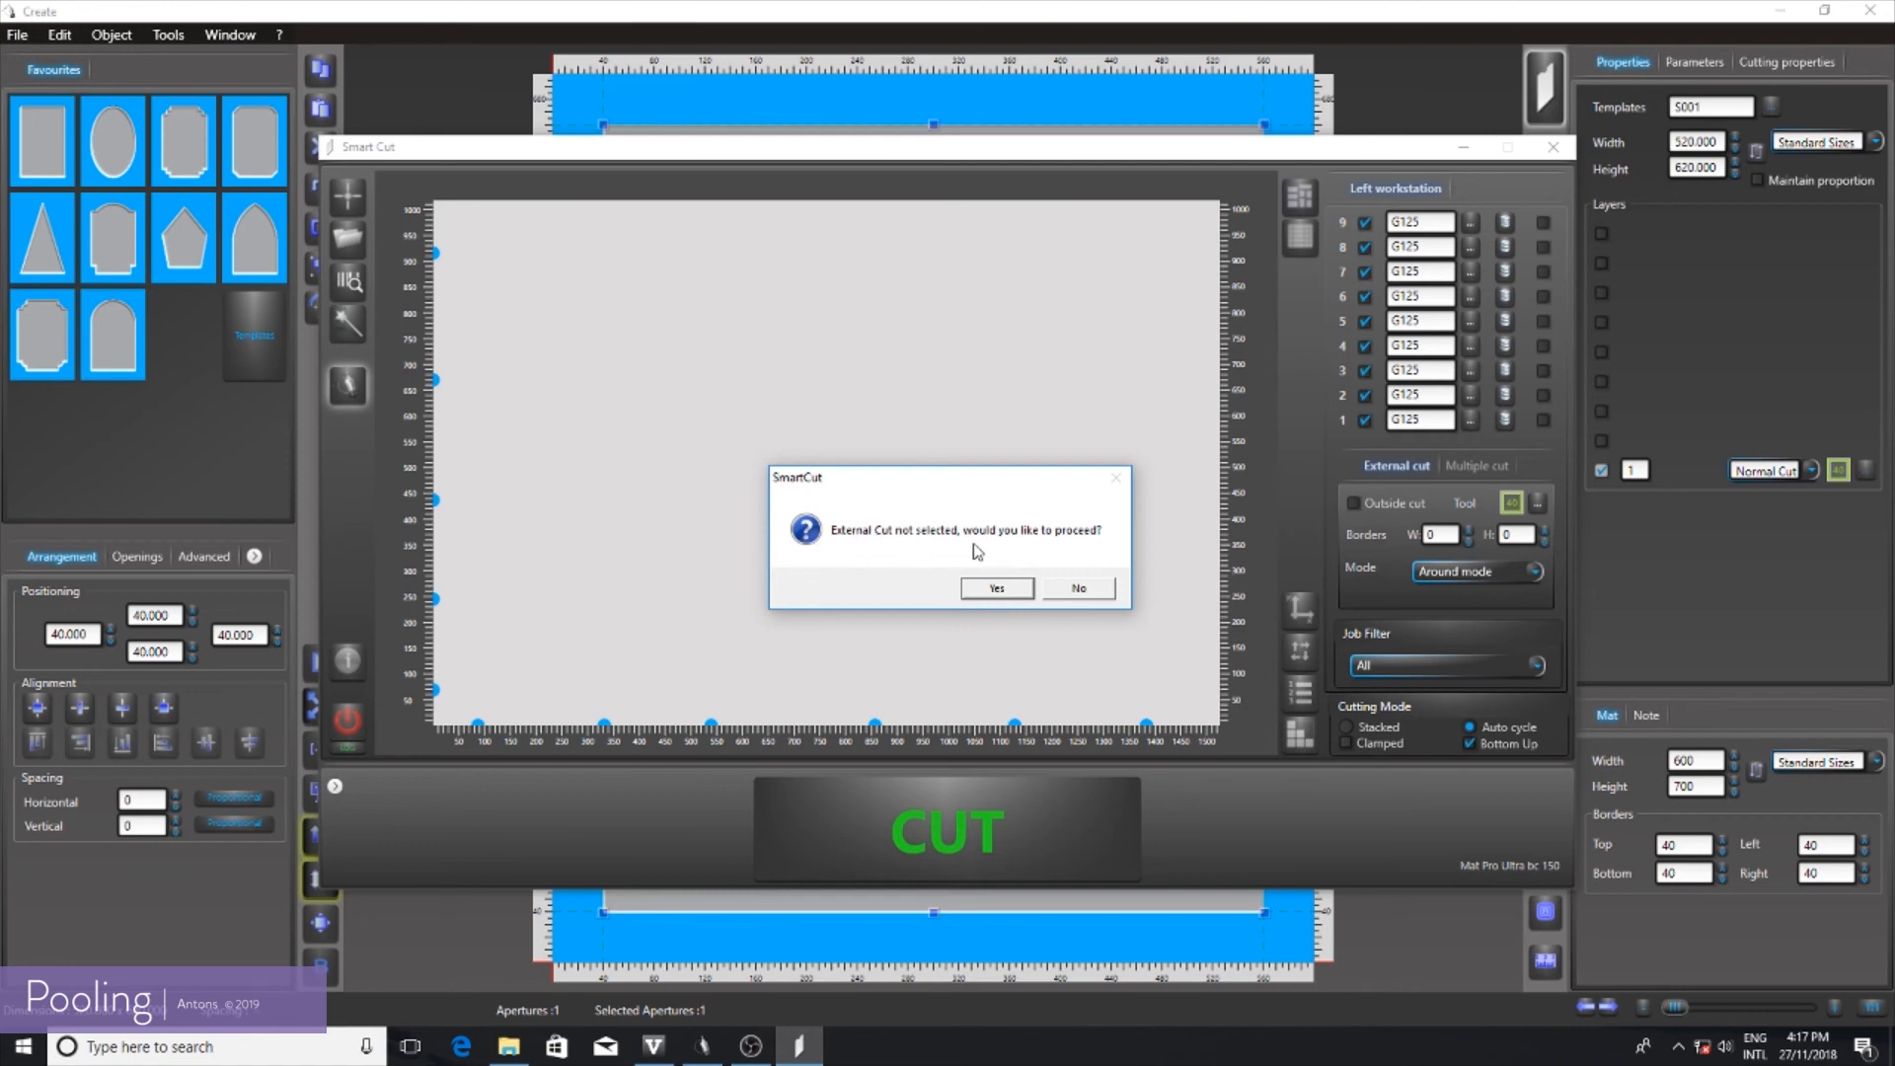
{"action": "left_click", "coordinate": [1354, 507]}
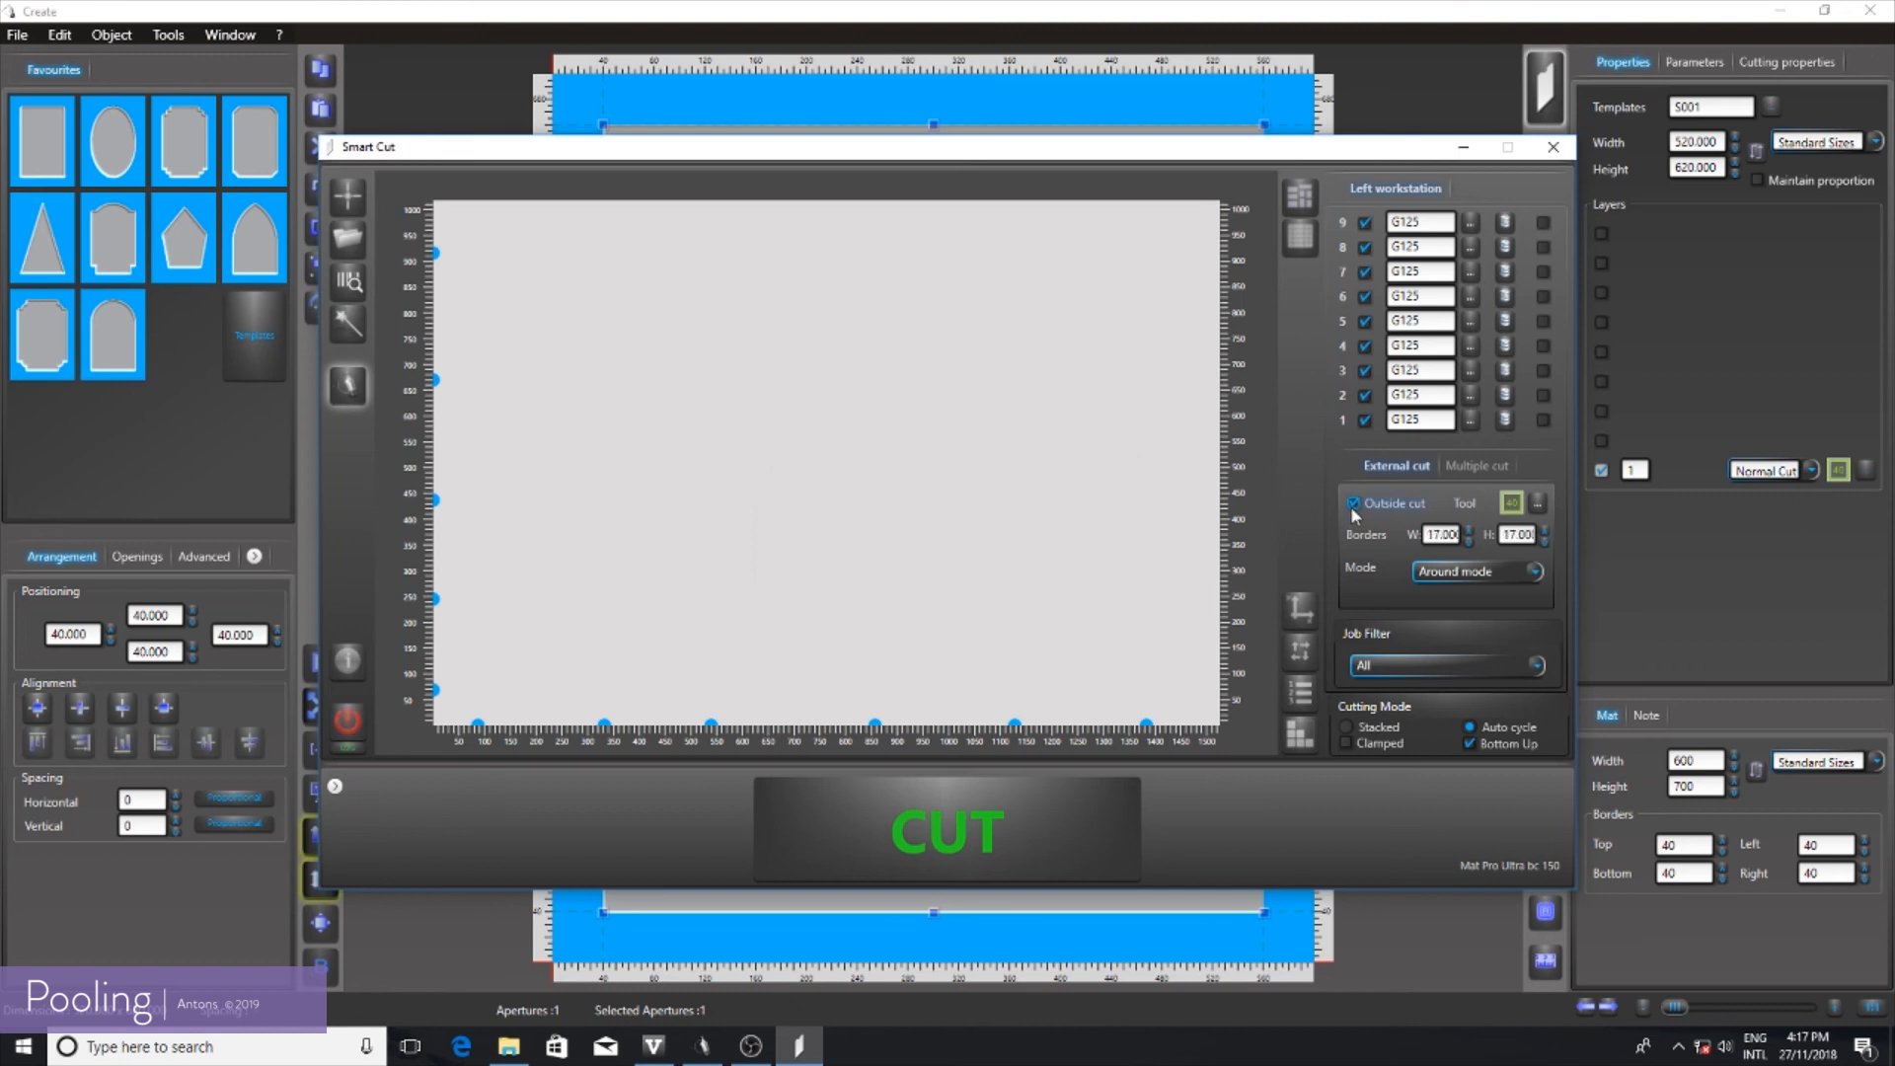
- Preview the nesting of the remaining pooled jobs on the 1000 × 800 material and send that layout to cutting
{"action": "left_click", "coordinate": [1303, 237]}
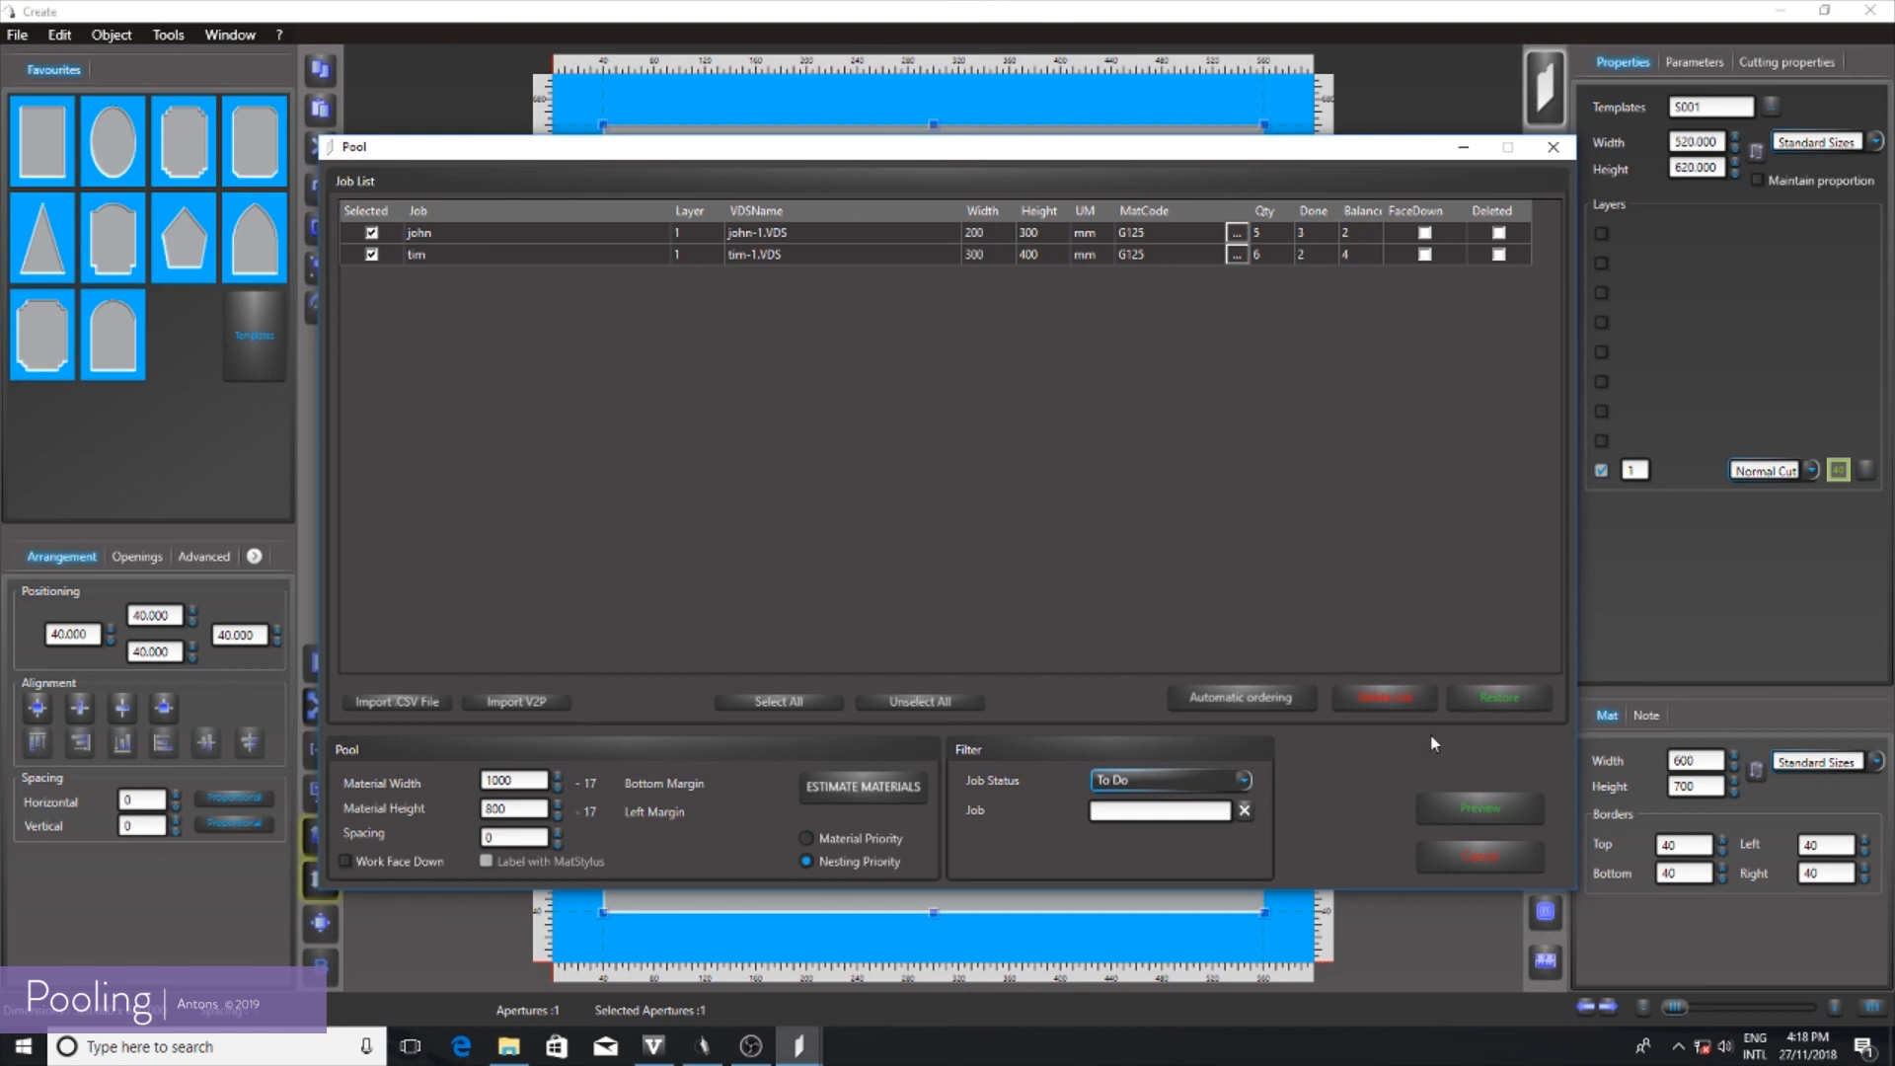
{"action": "left_click", "coordinate": [1466, 801]}
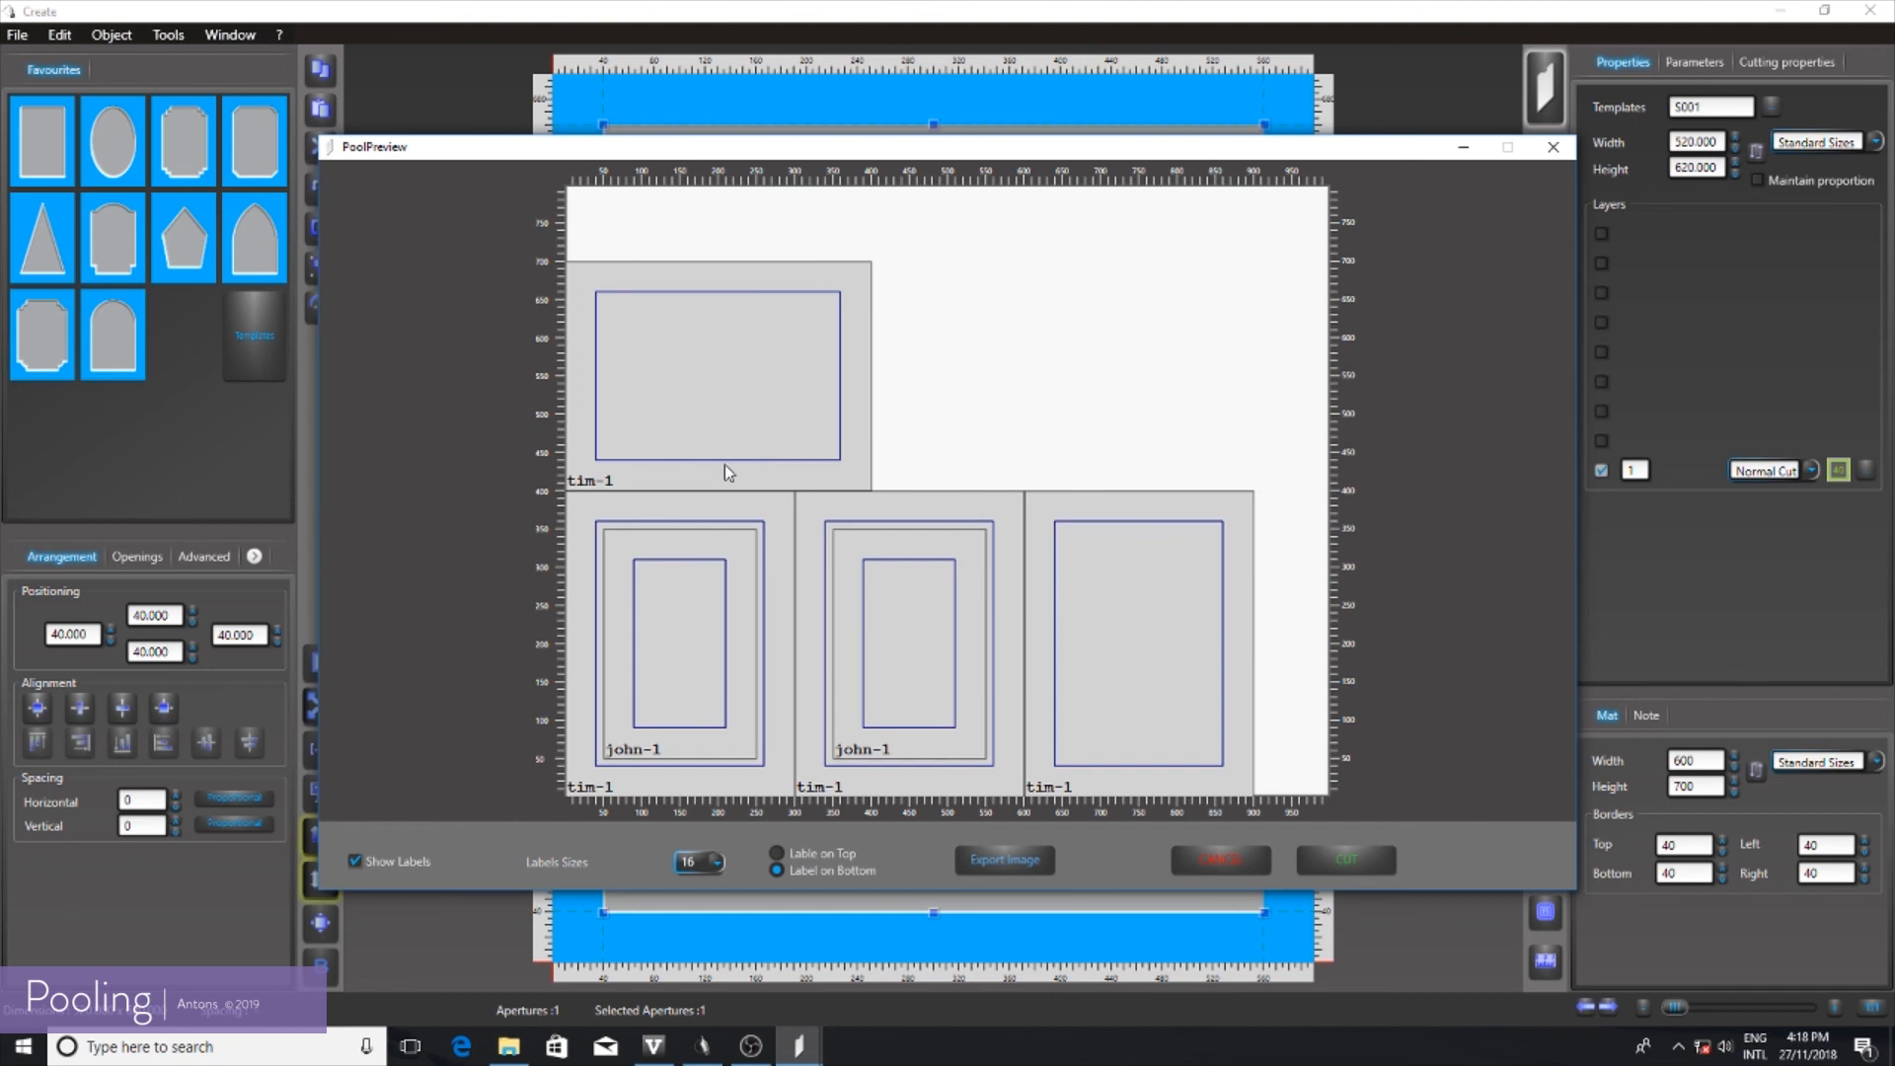
{"action": "left_click", "coordinate": [1327, 854]}
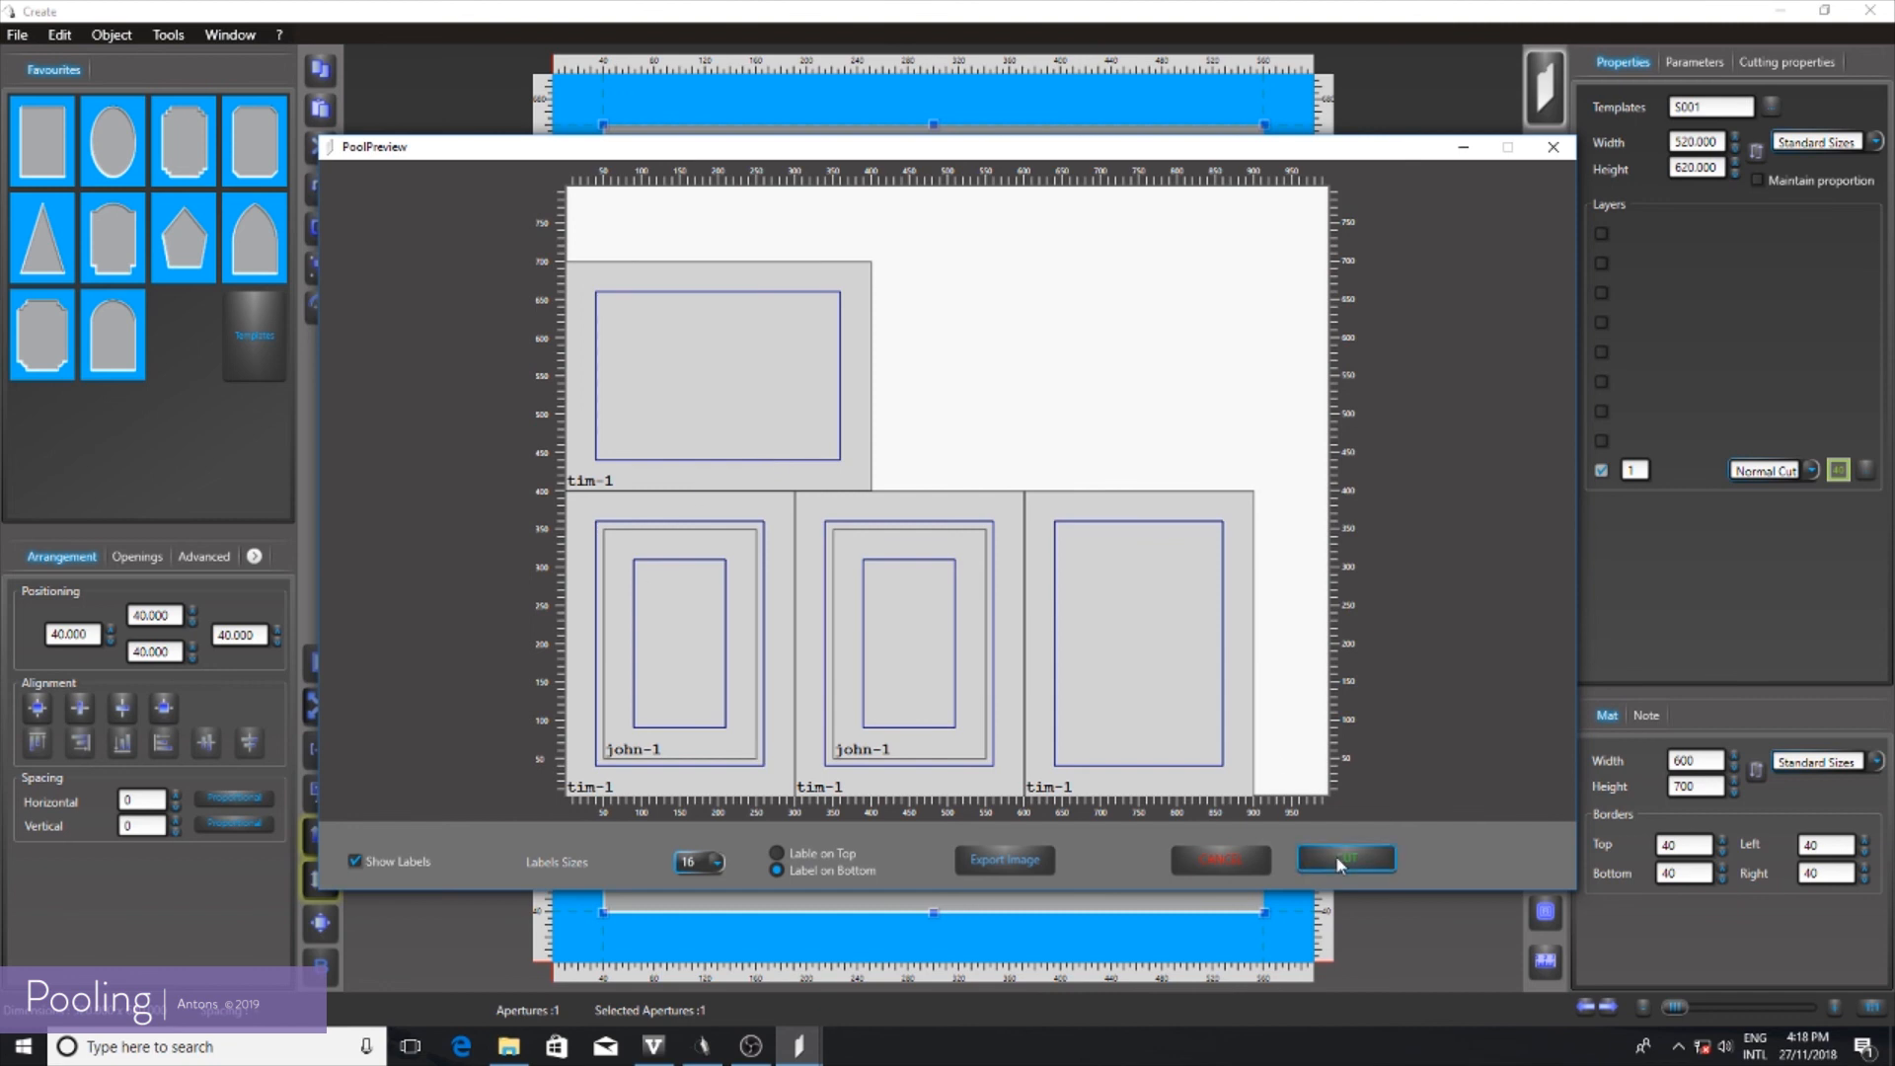